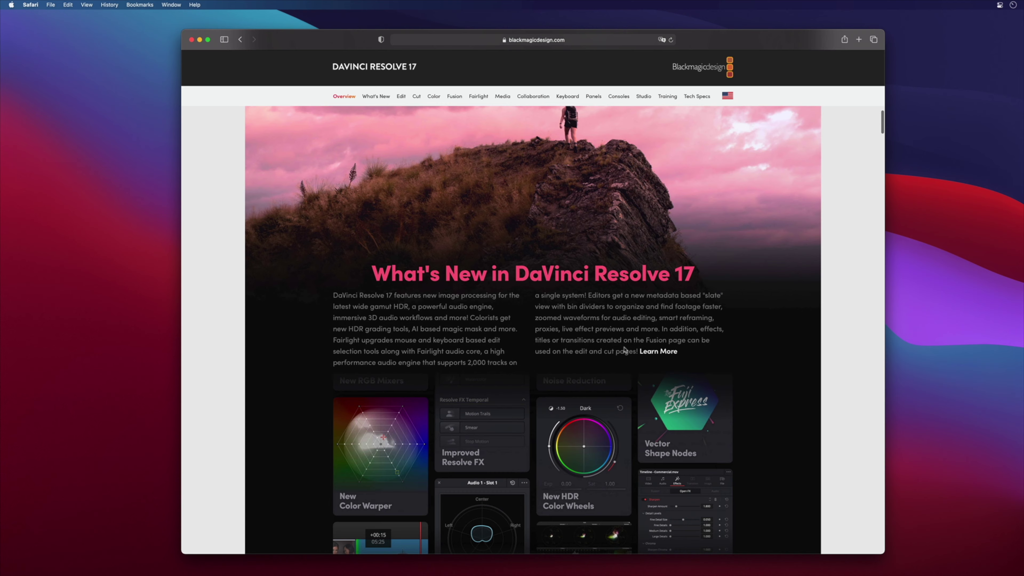
# Step: Go to the Support Center and browse its Latest Downloads list of DaVinci Resolve 17.2.1 updates
pyautogui.scroll(-5, 624, 350)
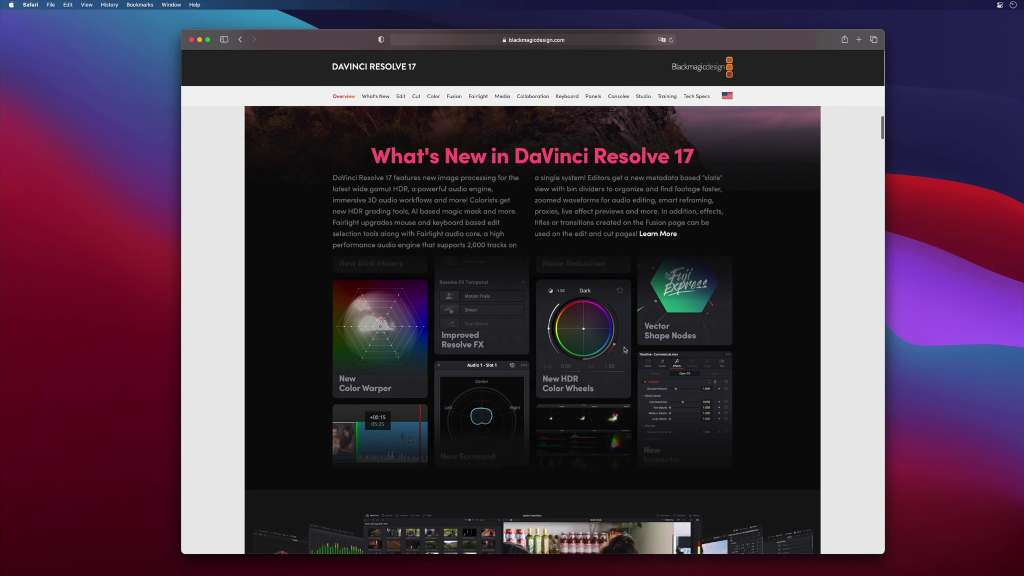
pyautogui.scroll(-3, 624, 349)
pyautogui.scroll(-7, 625, 349)
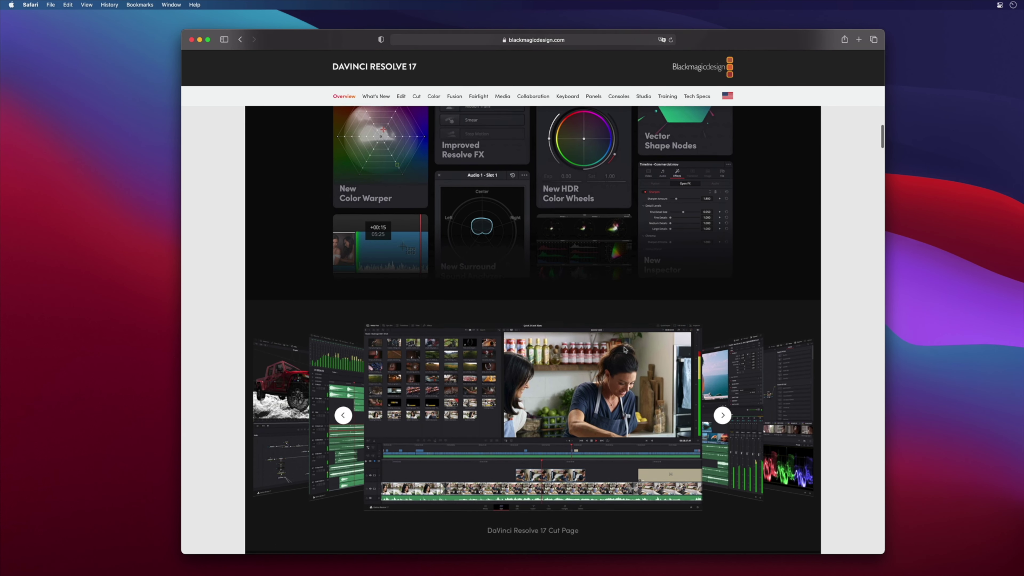
pyautogui.scroll(-1, 625, 349)
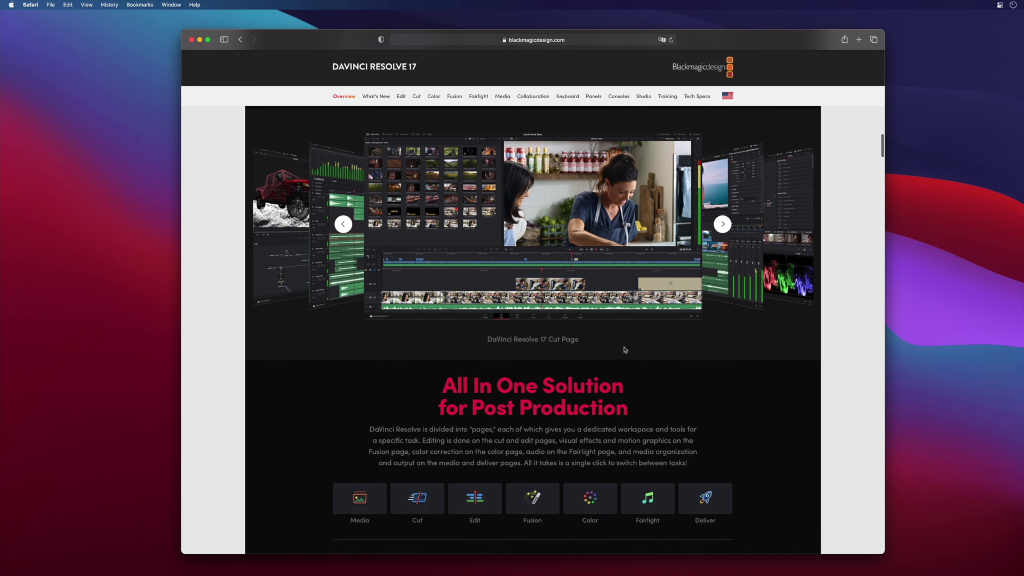
pyautogui.scroll(-5, 624, 349)
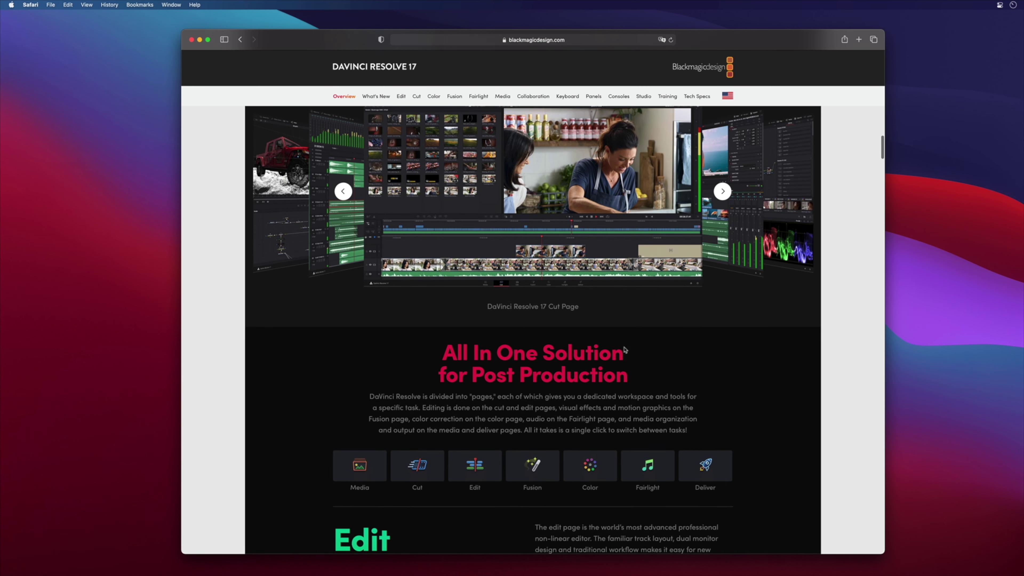
pyautogui.scroll(-5, 625, 349)
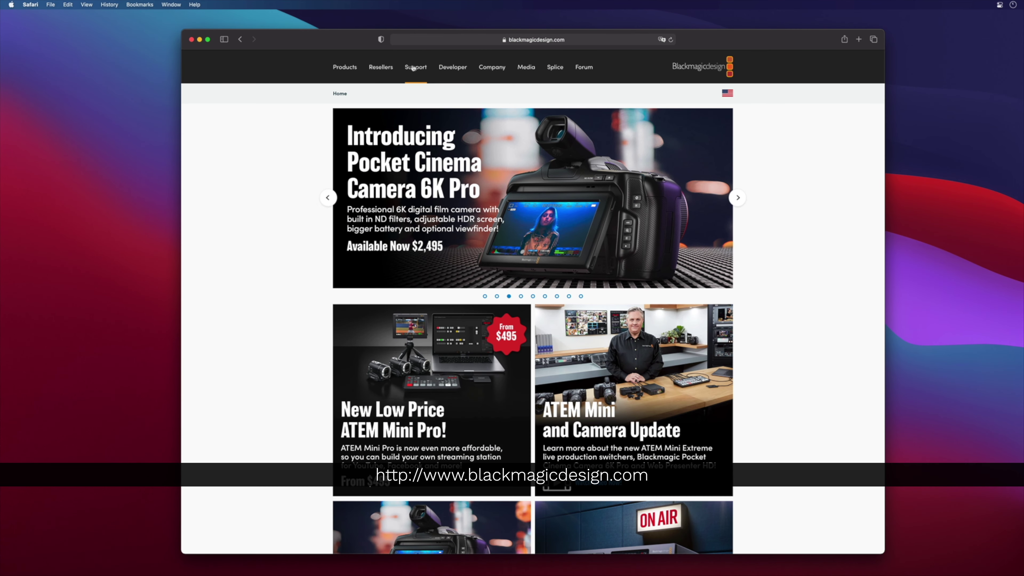
pyautogui.click(416, 67)
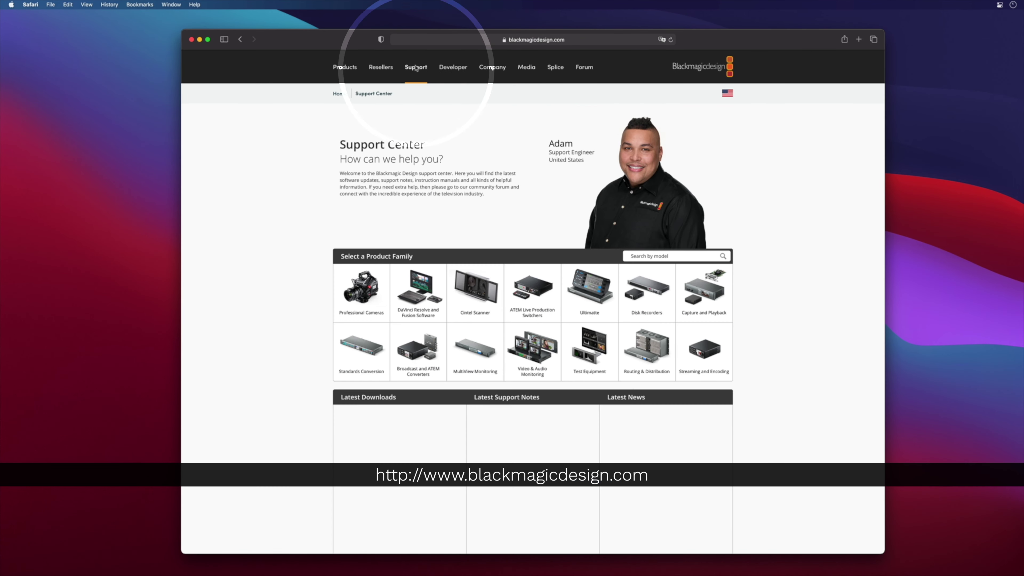
pyautogui.scroll(-9, 375, 291)
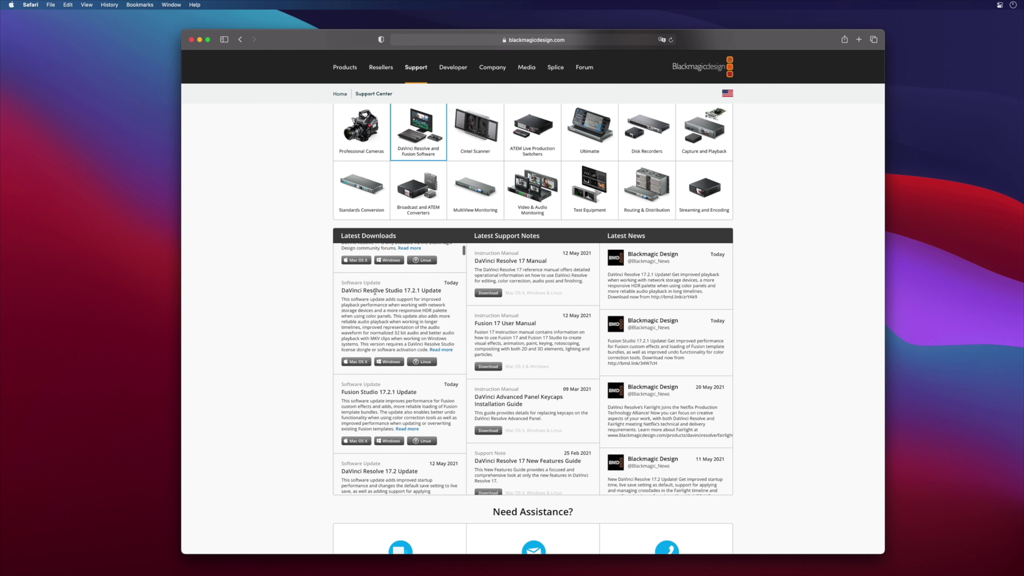
pyautogui.scroll(-3, 374, 291)
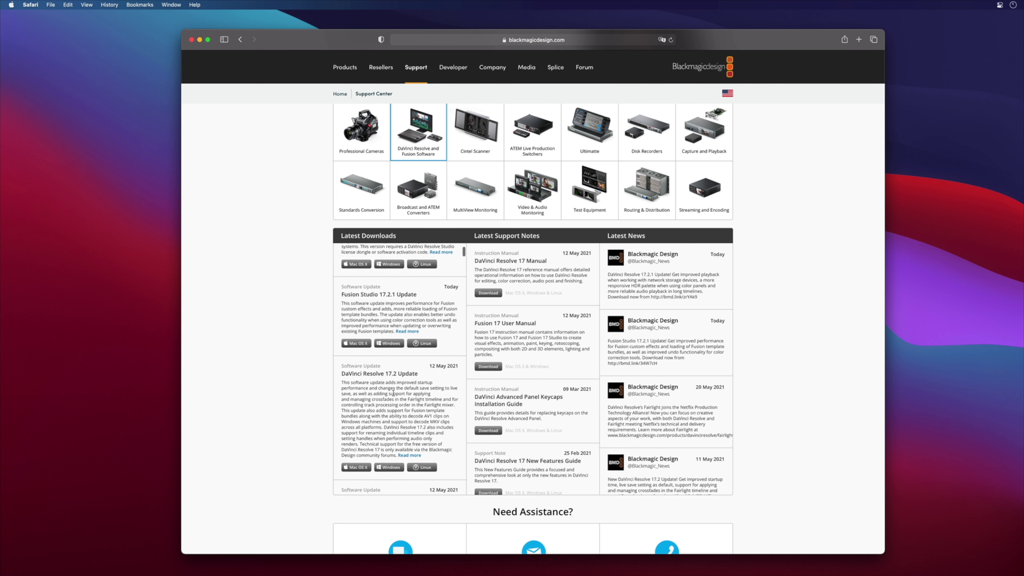
pyautogui.scroll(-5, 393, 400)
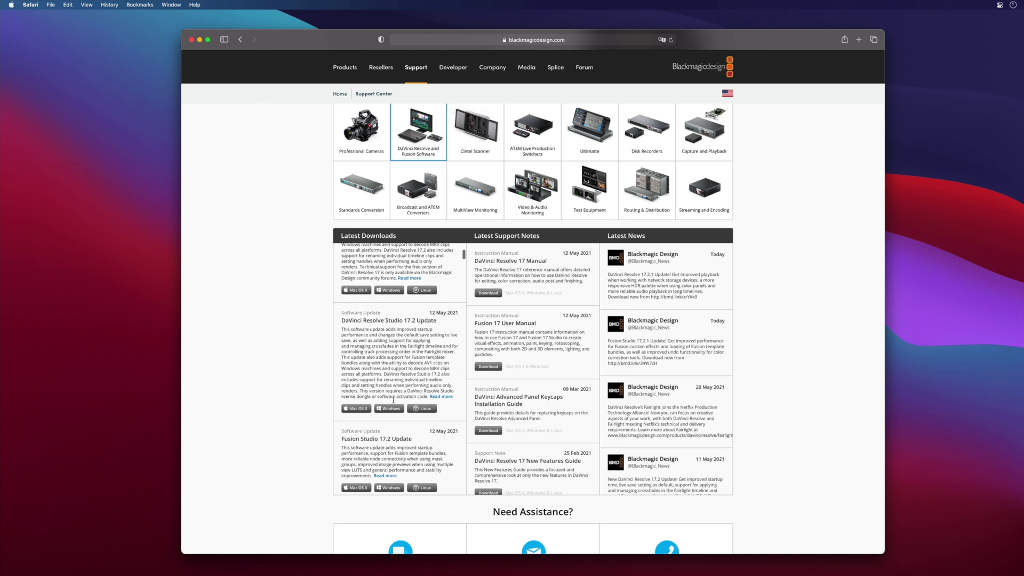
pyautogui.scroll(-8, 393, 400)
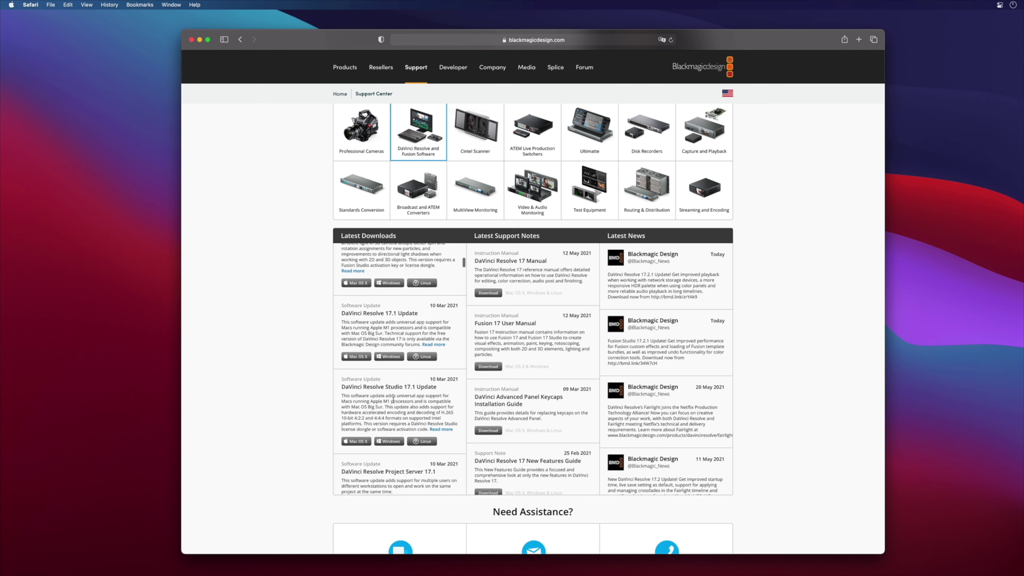
pyautogui.scroll(-6, 393, 400)
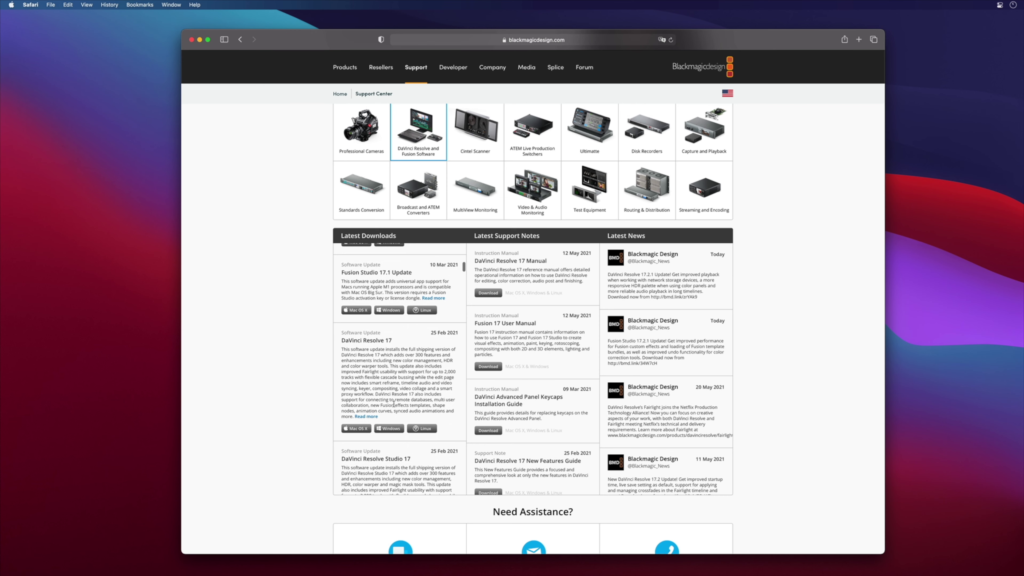
pyautogui.scroll(15, 354, 266)
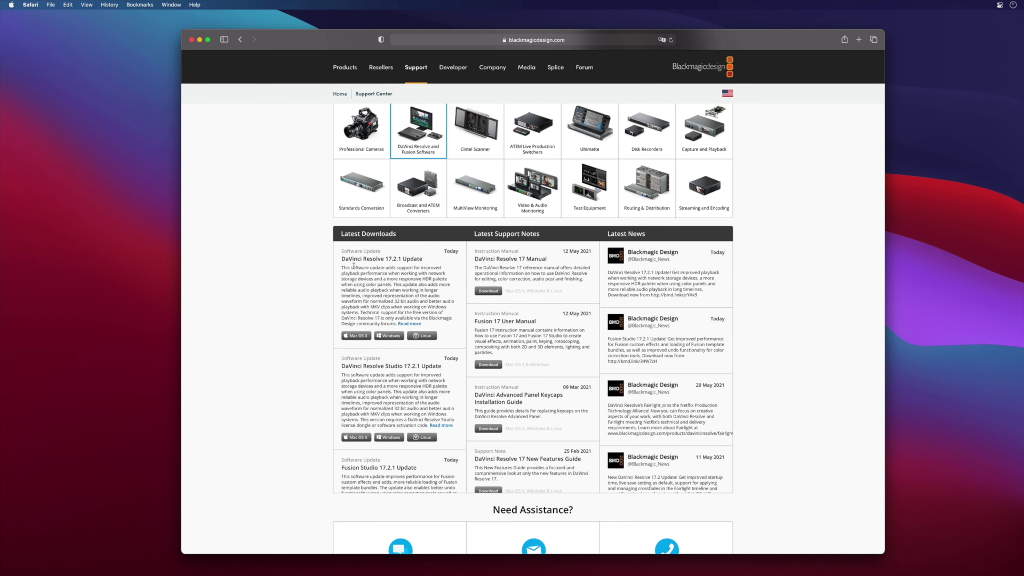
# Step: Request the DaVinci Resolve 17.2.1 Mac download and fill in the registration form with name, e-mail, phone, country and city
pyautogui.click(362, 334)
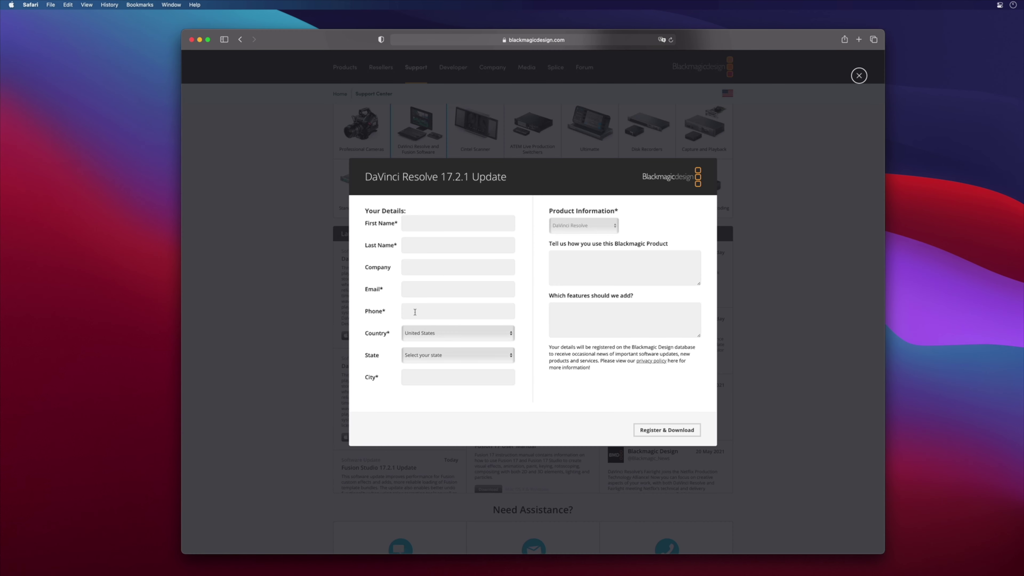
pyautogui.click(430, 227)
pyautogui.press('Tab')
pyautogui.press('Tab')
pyautogui.press('Tab')
pyautogui.press('Tab')
pyautogui.press('Tab')
pyautogui.write('fr')
pyautogui.press('Tab')
pyautogui.press('Tab')
pyautogui.write('Nantes')
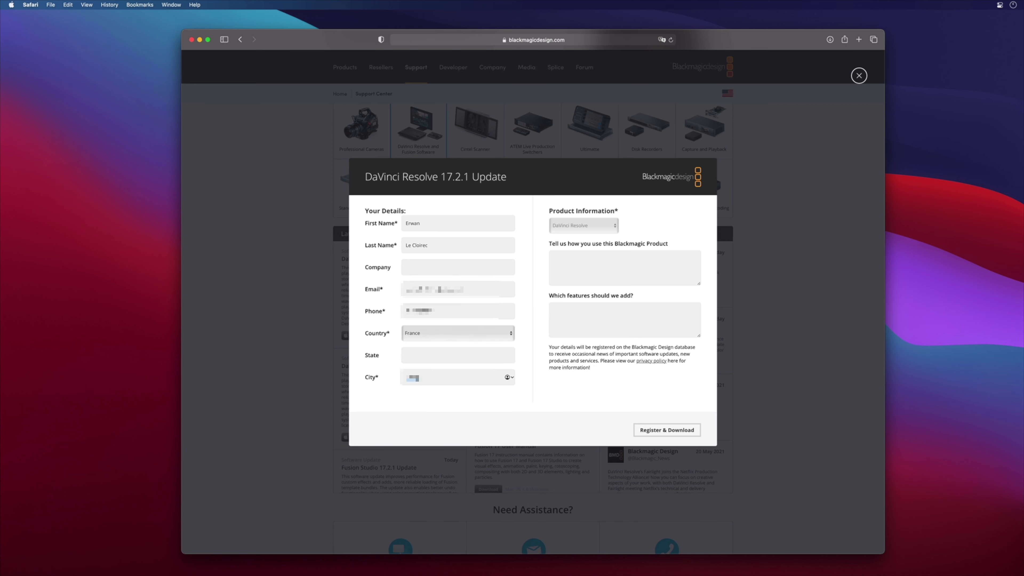
# Step: Submit the registration, then download Resolve Studio 17.2.1 for Mac without registering again
pyautogui.click(656, 431)
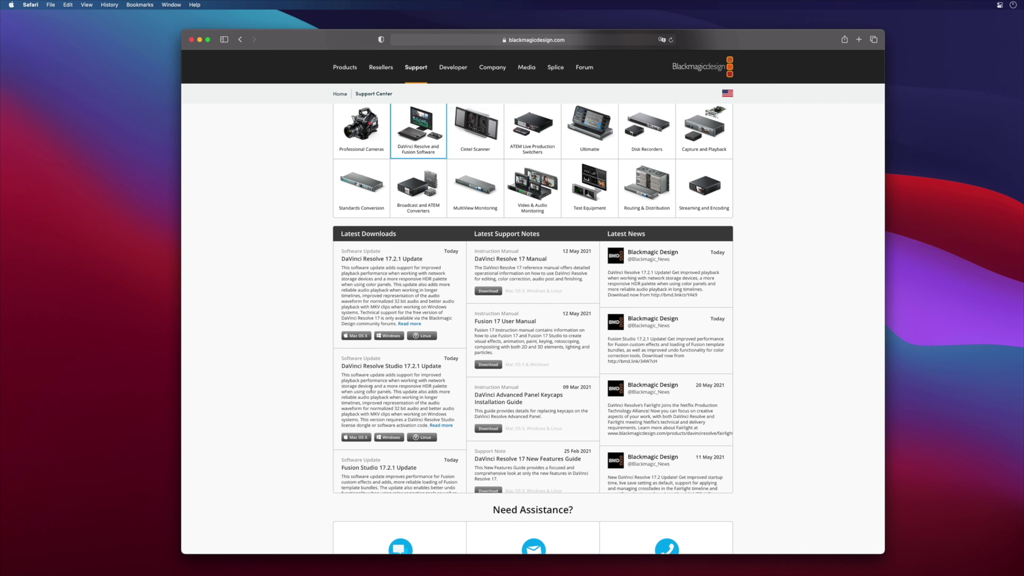
pyautogui.click(354, 438)
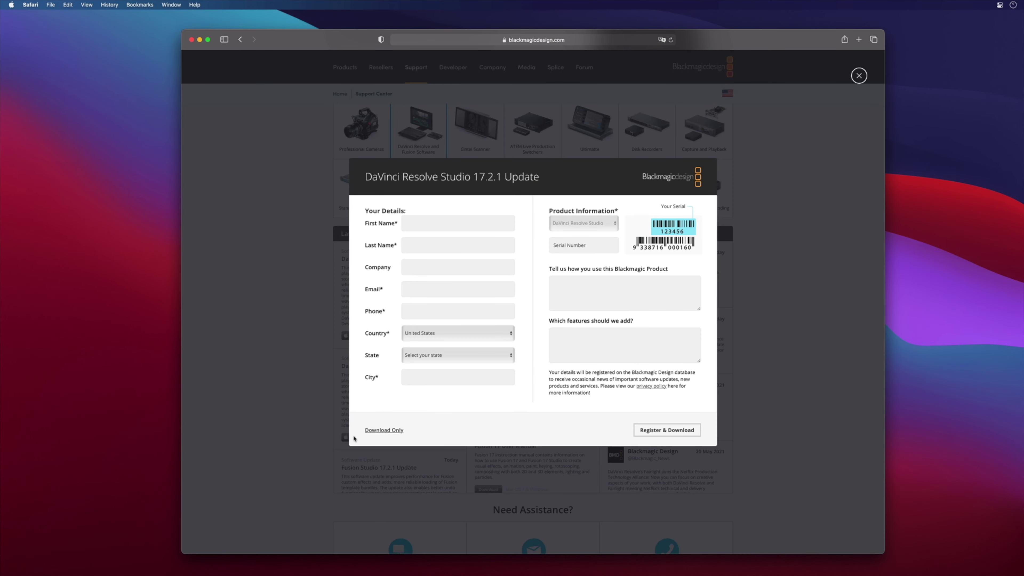
pyautogui.click(384, 430)
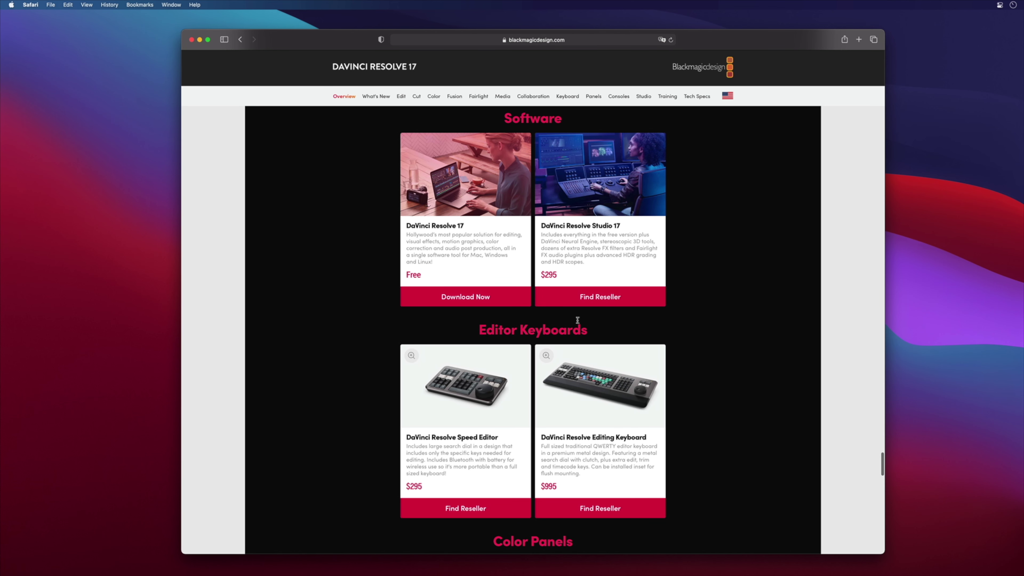
# Step: Find DaVinci Resolve Studio 17 resellers with Location set to Uruguay
pyautogui.click(605, 298)
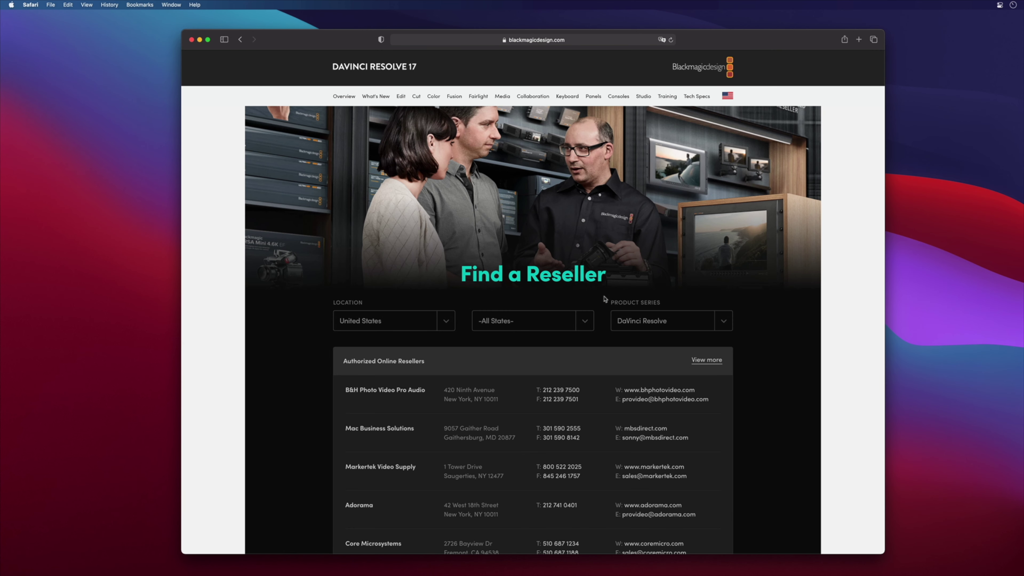
pyautogui.click(445, 322)
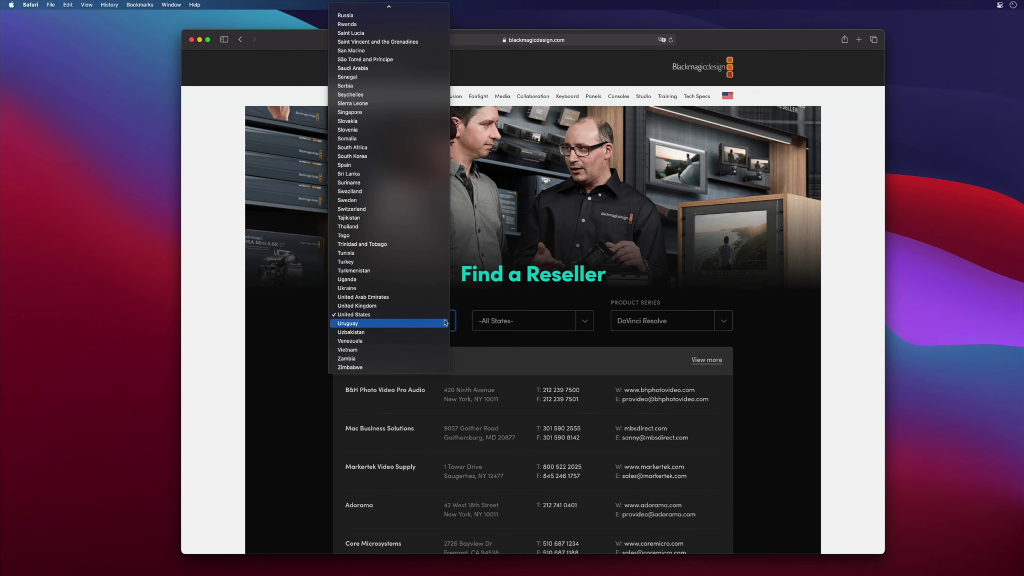
pyautogui.click(445, 322)
pyautogui.scroll(-2, 468, 342)
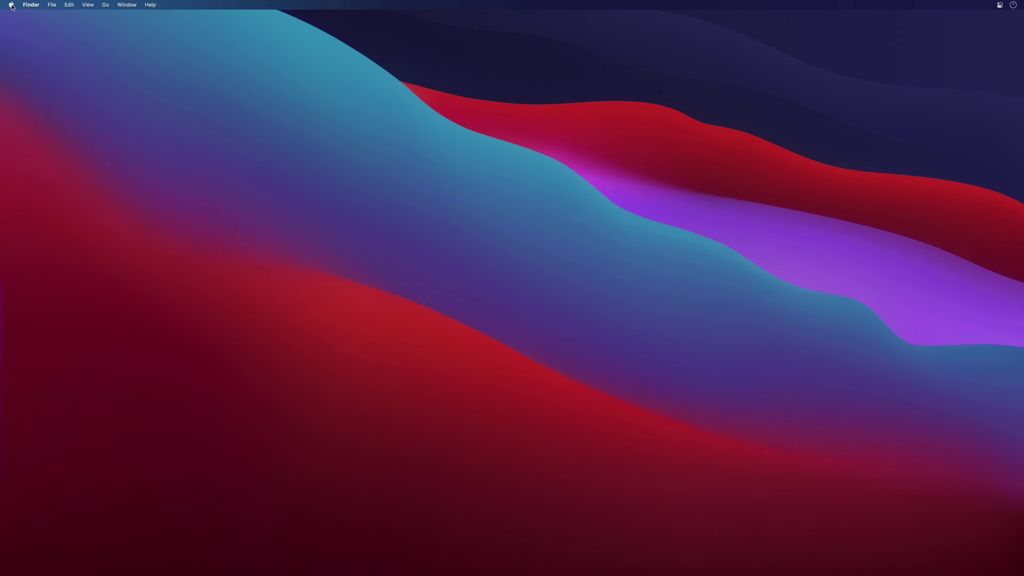
# Step: Launch the App Store and search for 'davinci resolve'
pyautogui.click(11, 5)
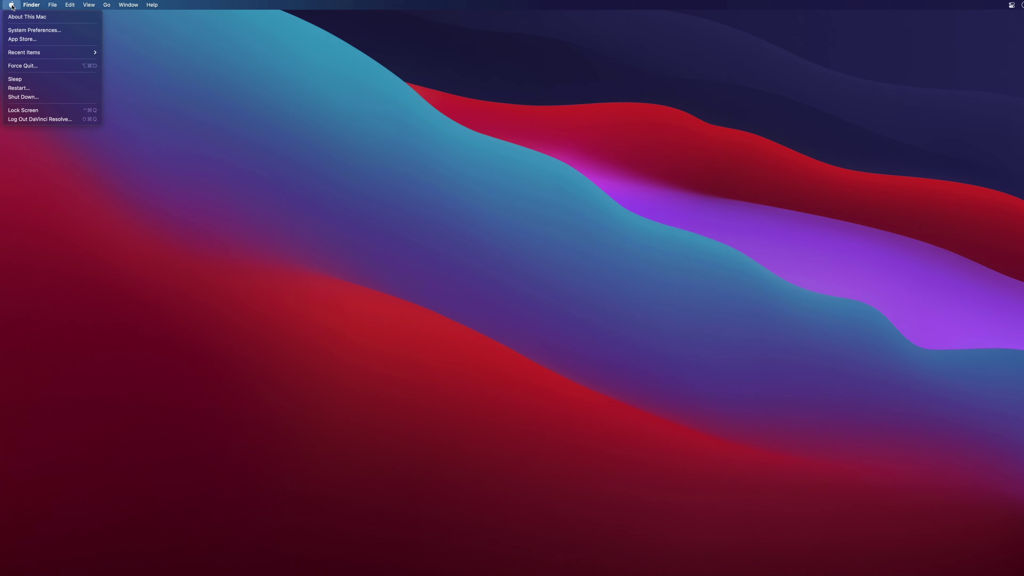
pyautogui.click(19, 39)
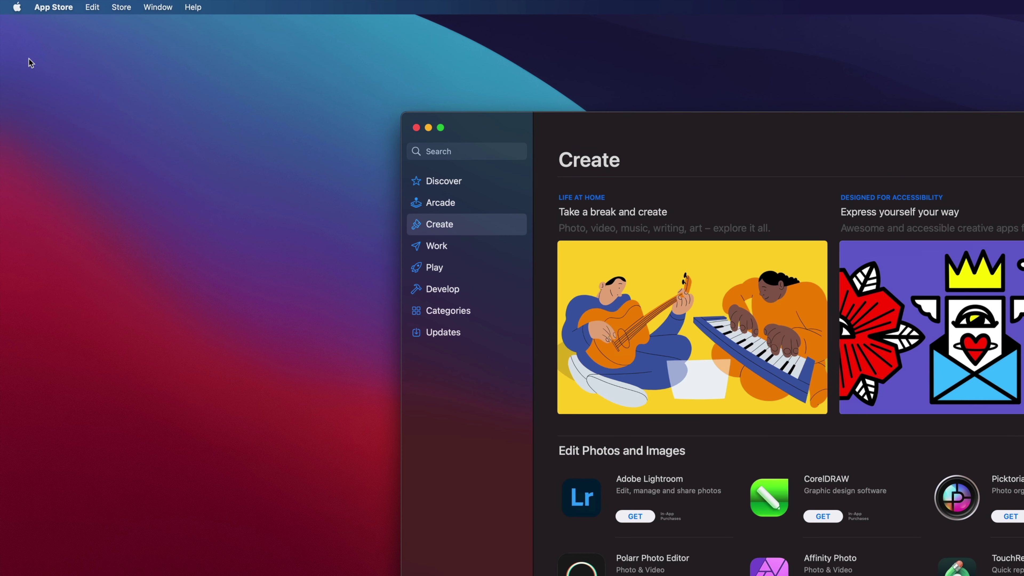
pyautogui.press('super+f')
pyautogui.write('davinci r')
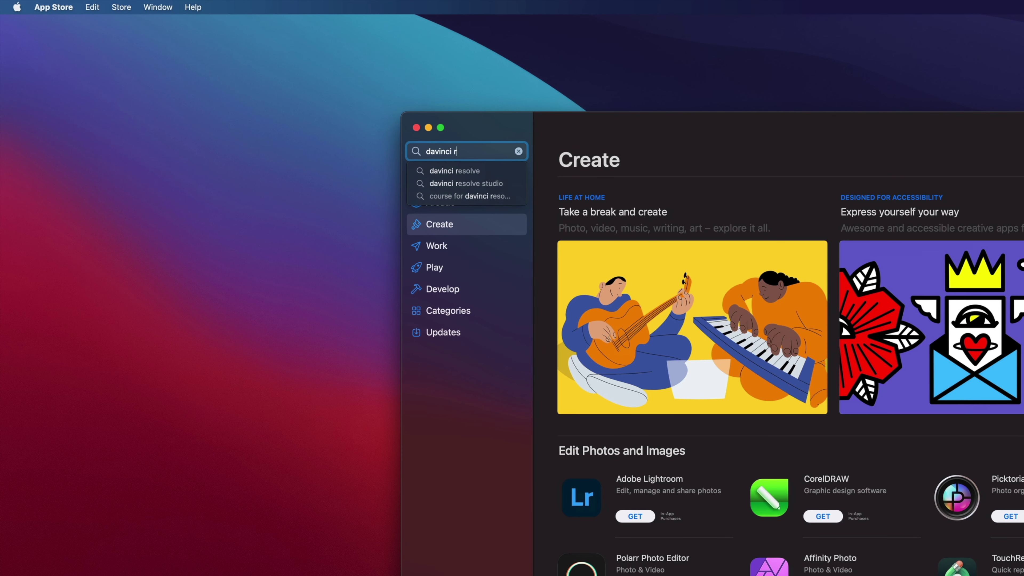
pyautogui.write('esolve')
pyautogui.press('Return')
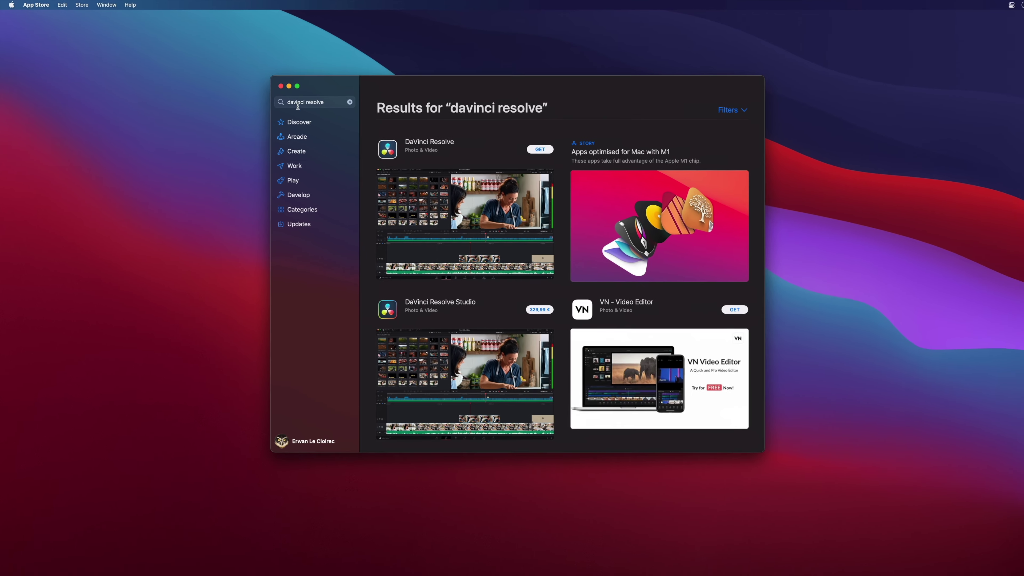
# Step: View the DaVinci Resolve and DaVinci Resolve Studio (329,99 €) listings, returning to the results each time
pyautogui.click(483, 235)
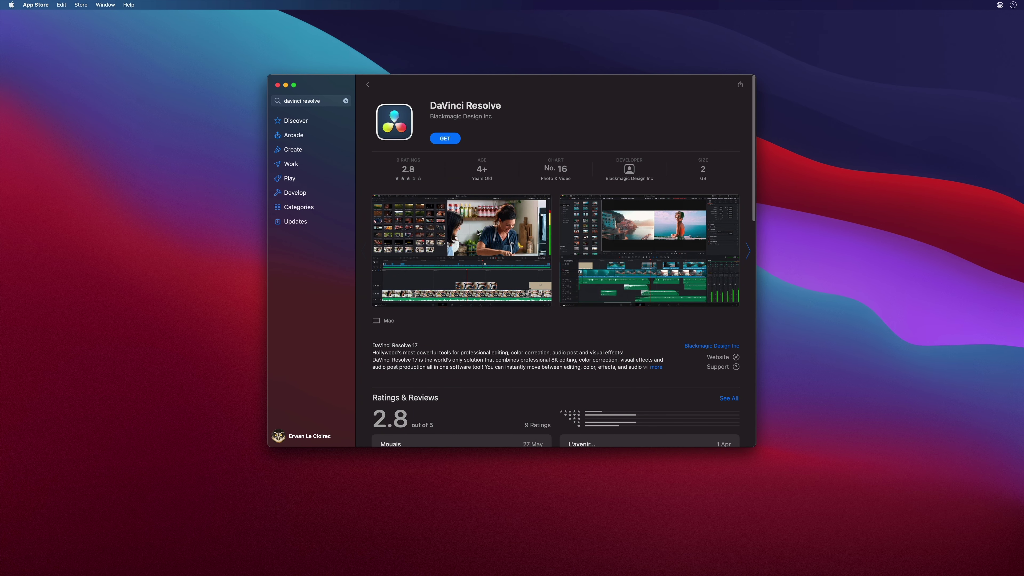
pyautogui.click(446, 139)
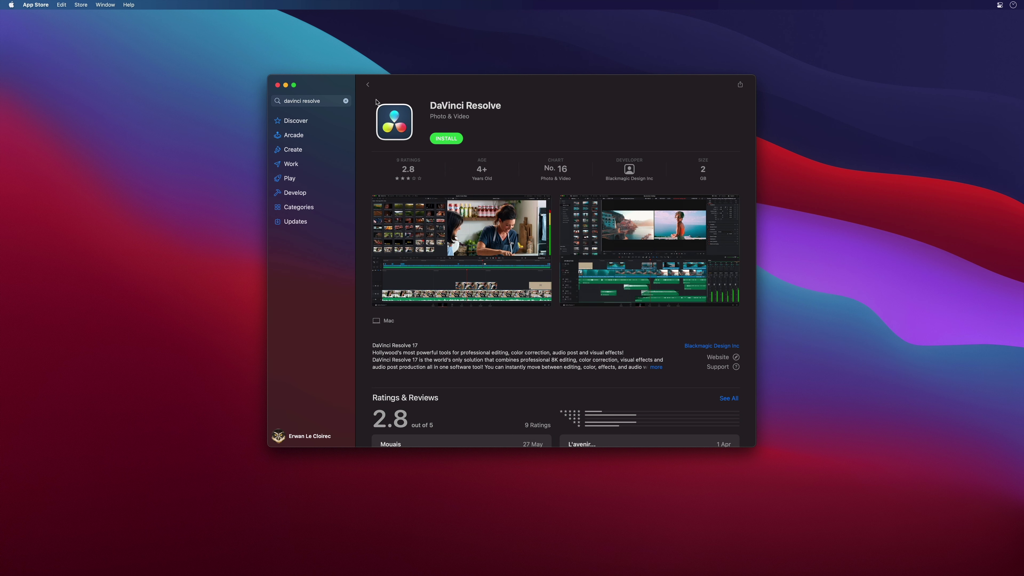
pyautogui.click(369, 85)
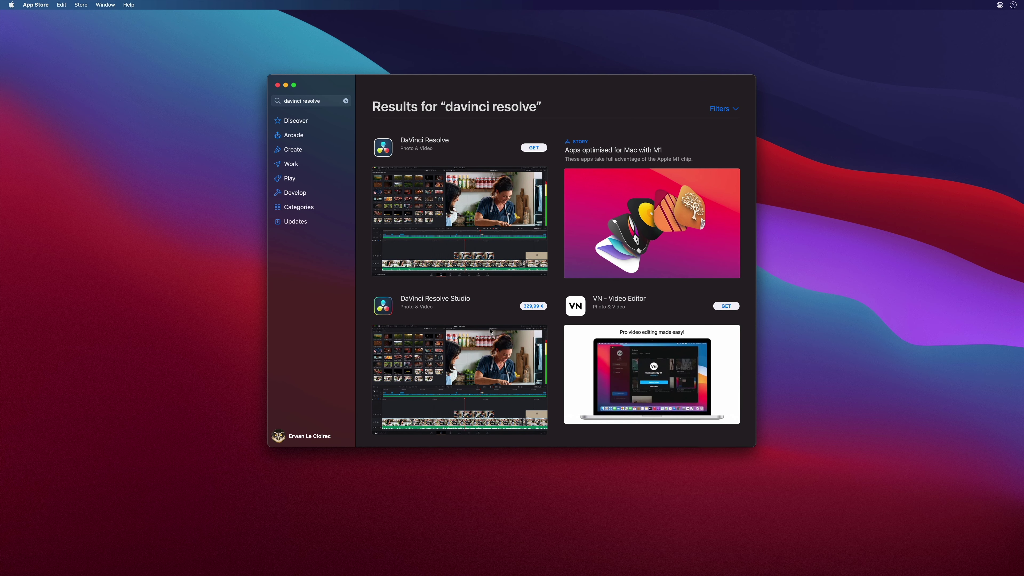
pyautogui.click(501, 363)
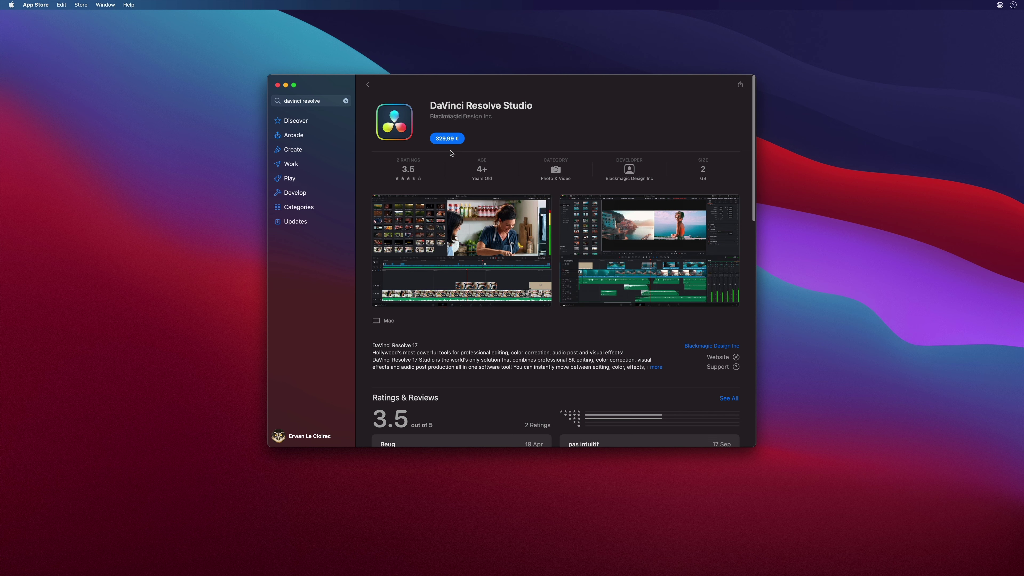
pyautogui.click(447, 138)
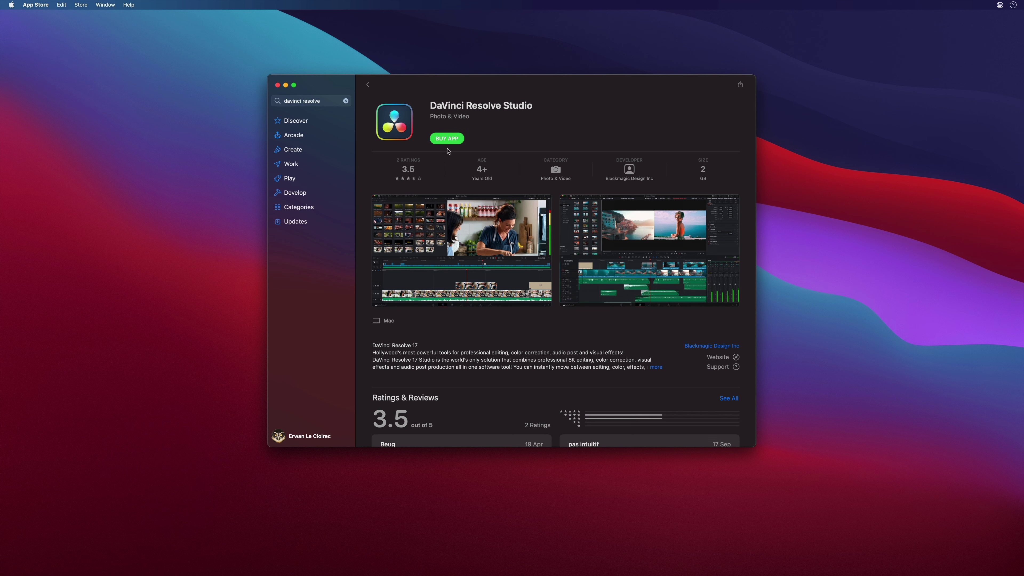
pyautogui.click(367, 85)
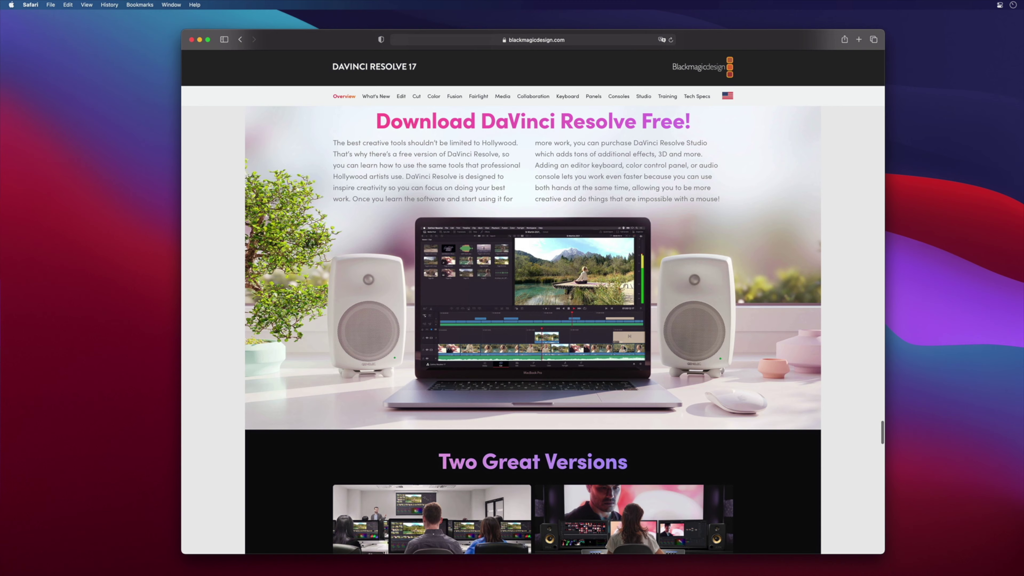
# Step: Scroll past Two Great Versions and switch the DaVinci Resolve 17 page to its Media section
pyautogui.scroll(-2, 623, 348)
pyautogui.scroll(-6, 623, 348)
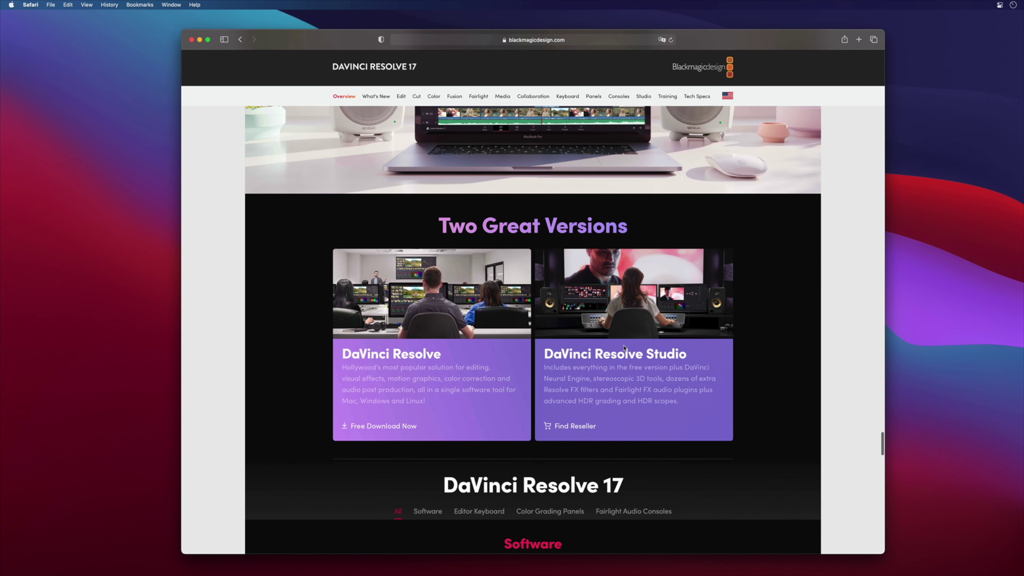
pyautogui.scroll(-2, 624, 347)
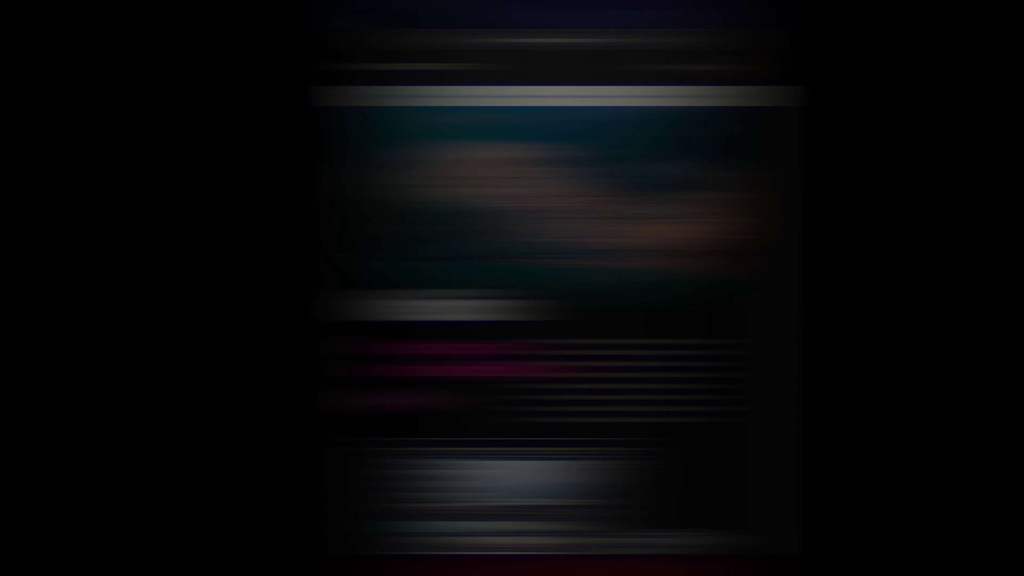
pyautogui.click(502, 97)
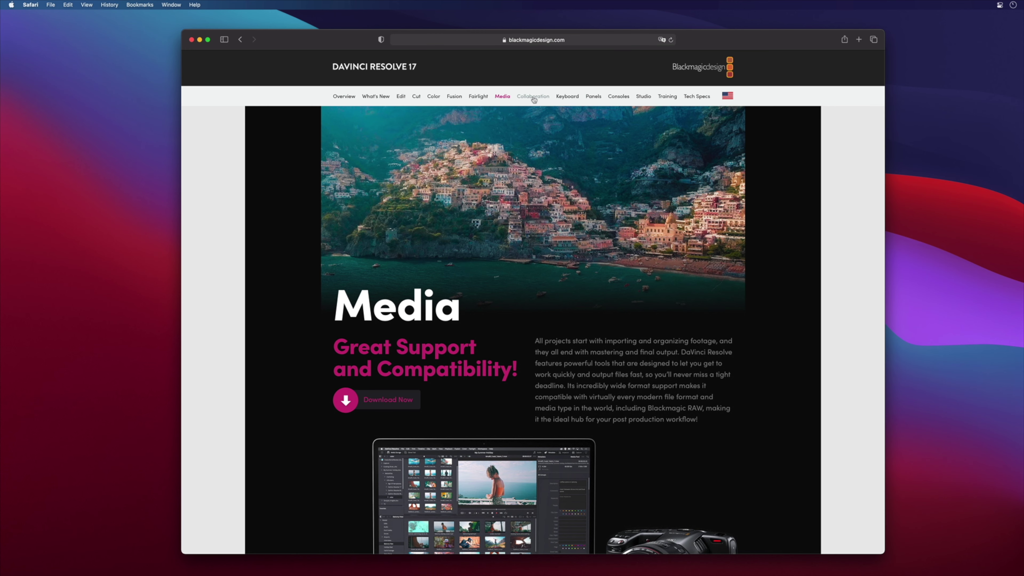
# Step: Browse the Edit, Cut, Fusion, Color and Fairlight sections, ending on Collaboration
pyautogui.click(401, 96)
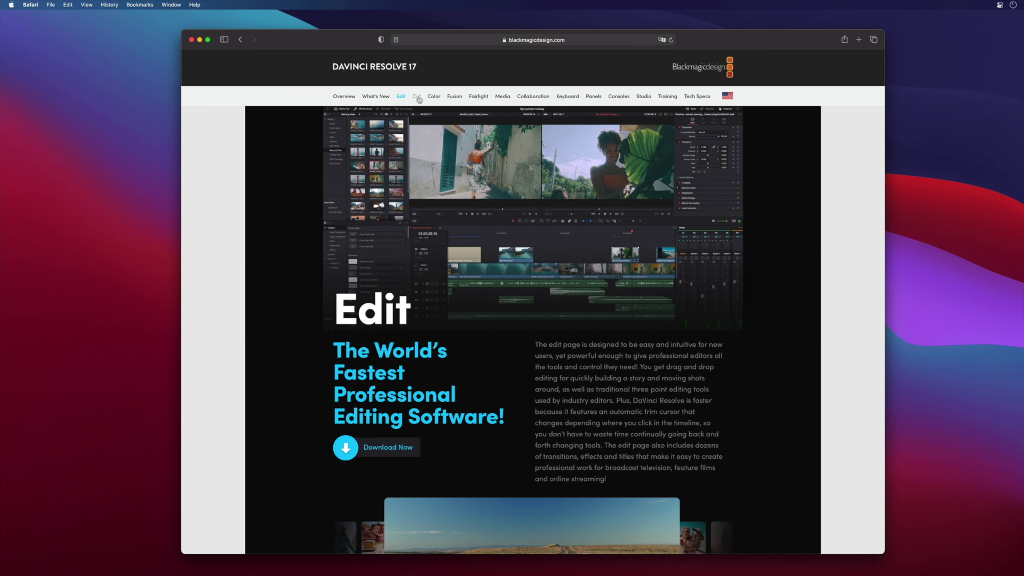
pyautogui.click(419, 99)
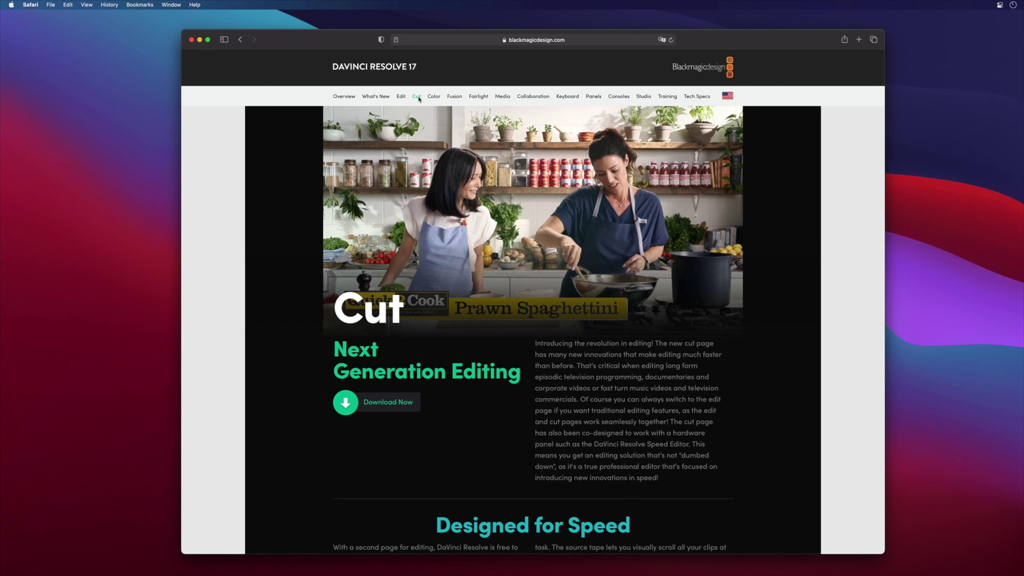
pyautogui.click(454, 96)
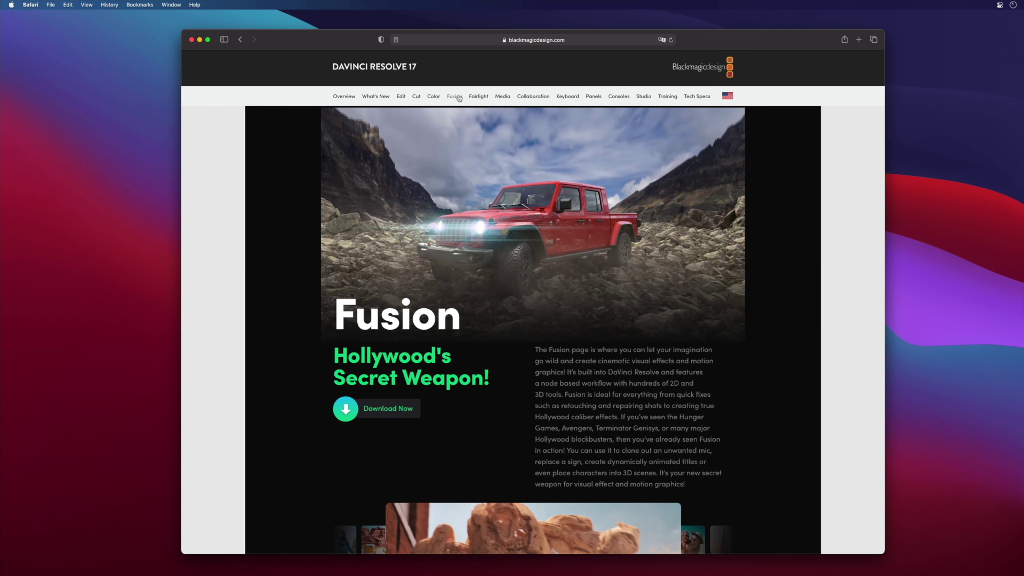
pyautogui.click(478, 98)
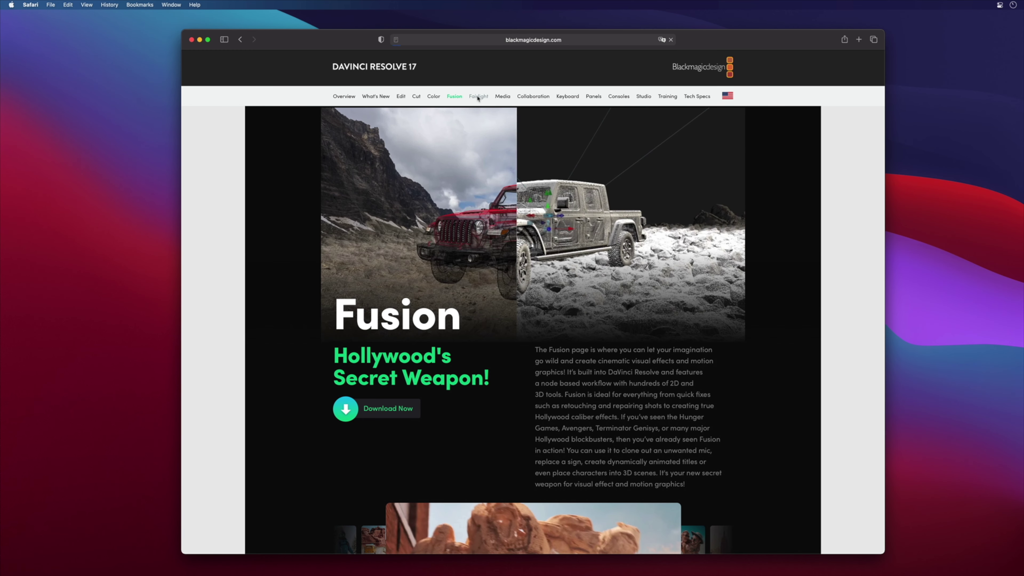
pyautogui.click(434, 97)
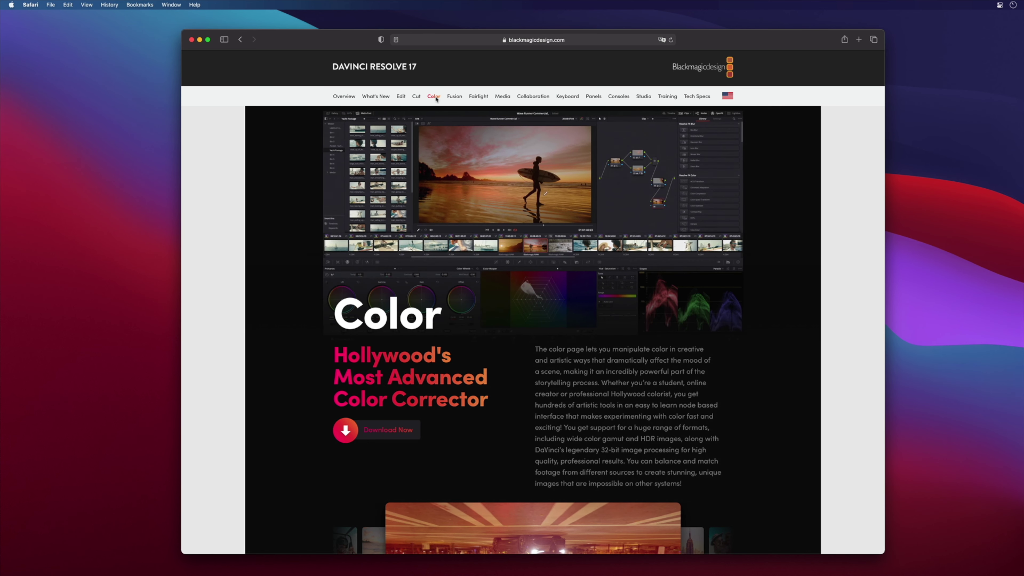
pyautogui.click(478, 97)
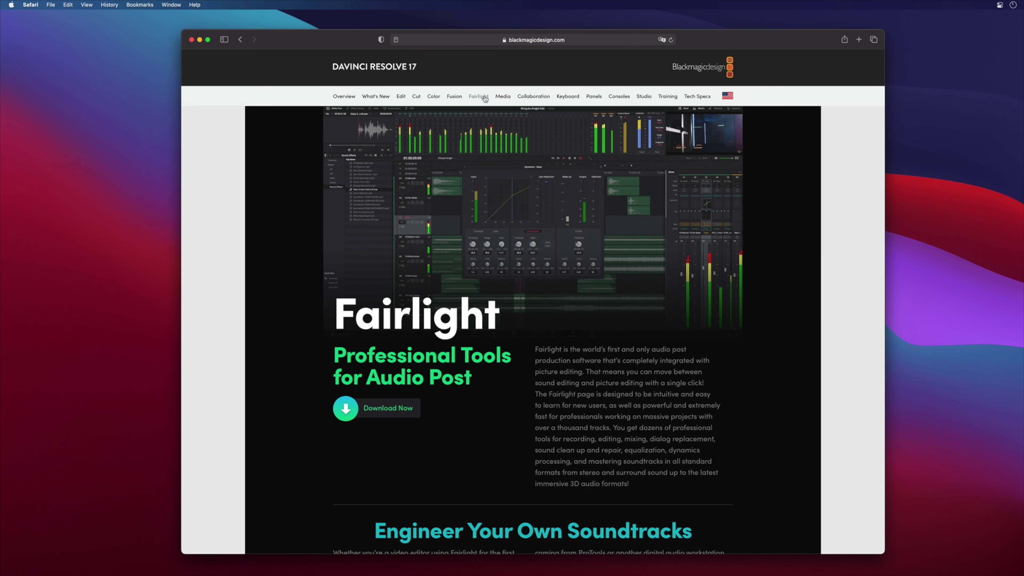
pyautogui.click(534, 97)
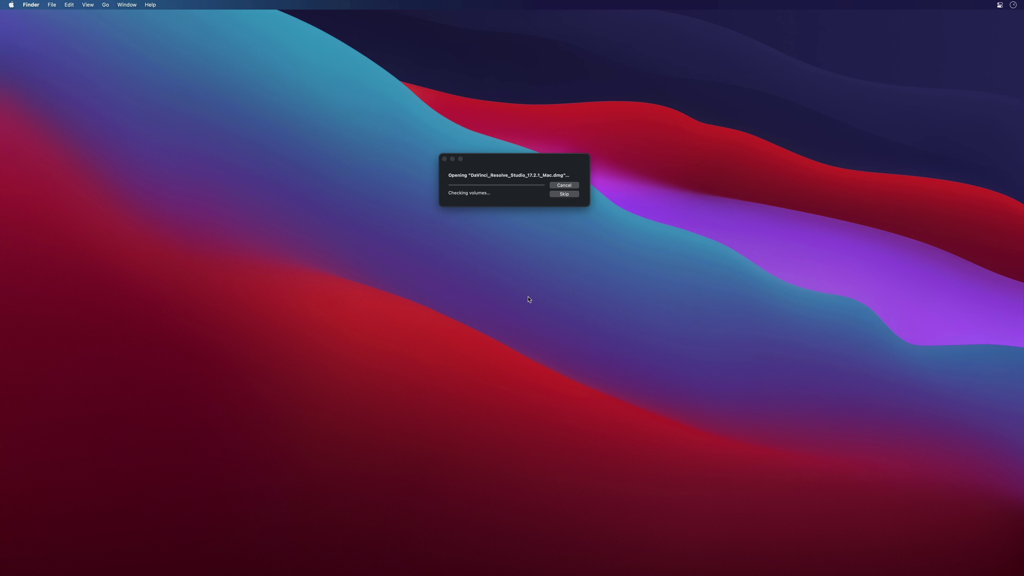
# Step: Centre the disk image window and open the Resolve Manual PDF to skim it
pyautogui.moveTo(278, 46); pyautogui.dragTo(572, 111)
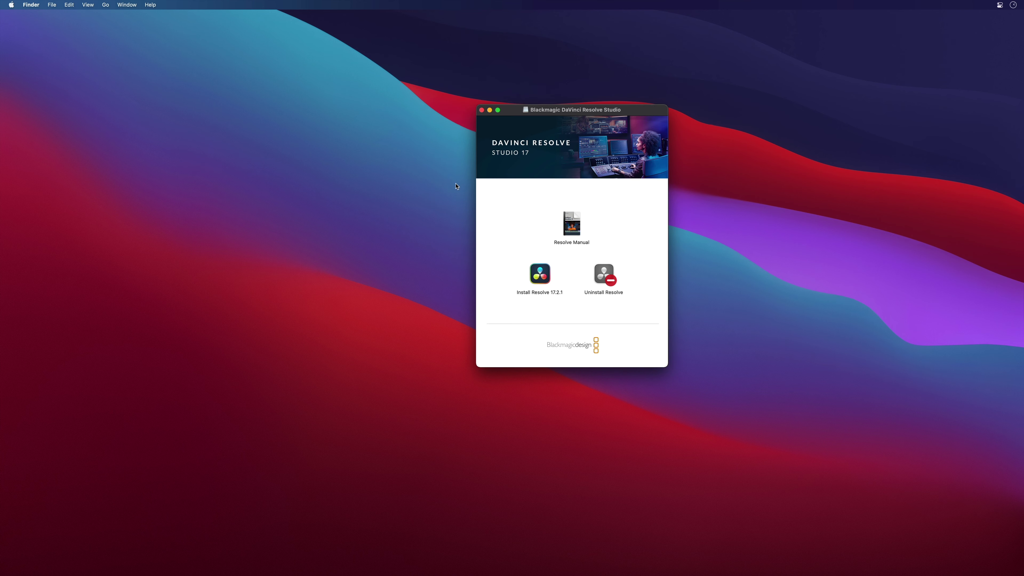
pyautogui.click(572, 221)
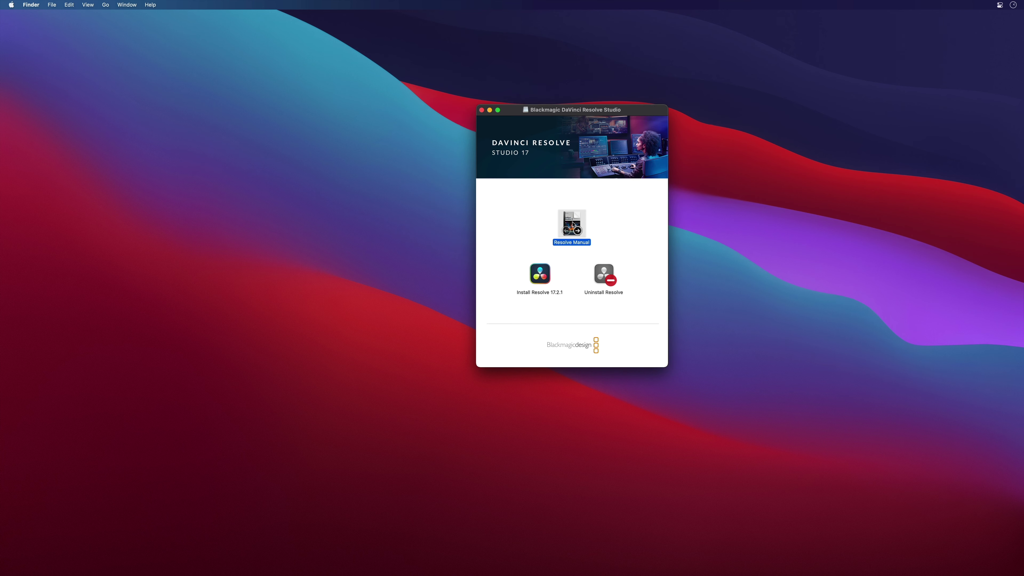
pyautogui.doubleClick(572, 224)
pyautogui.scroll(-10, 217, 360)
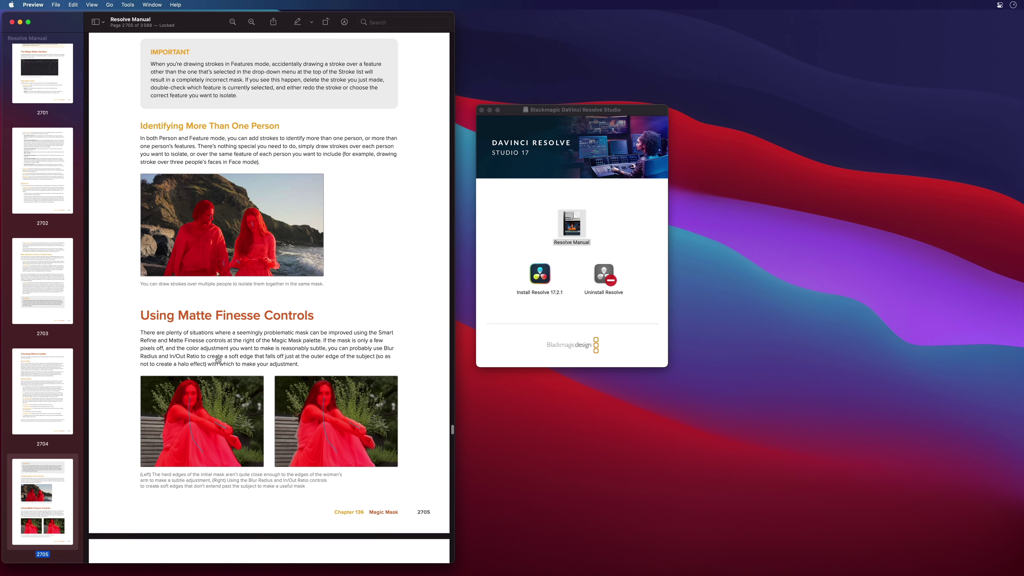
pyautogui.scroll(-6, 217, 360)
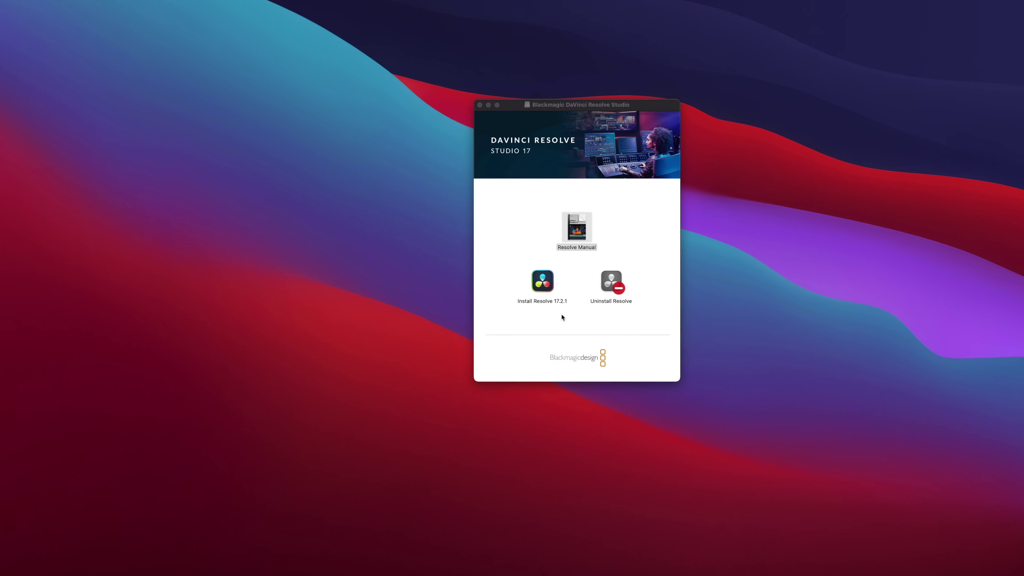
# Step: Return to the disk image window, select Uninstall Resolve, then clear the selection
pyautogui.click(561, 314)
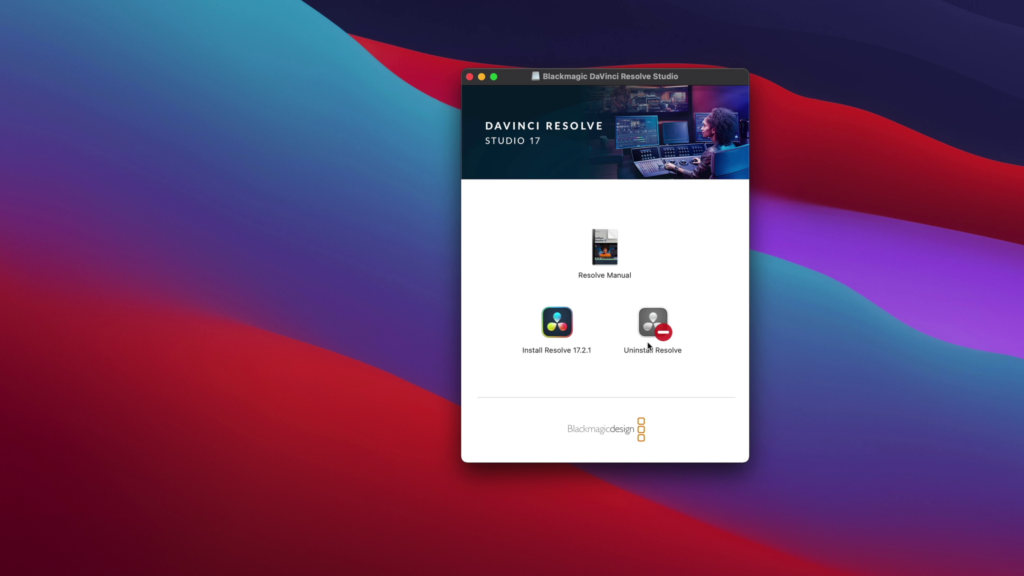
pyautogui.click(656, 315)
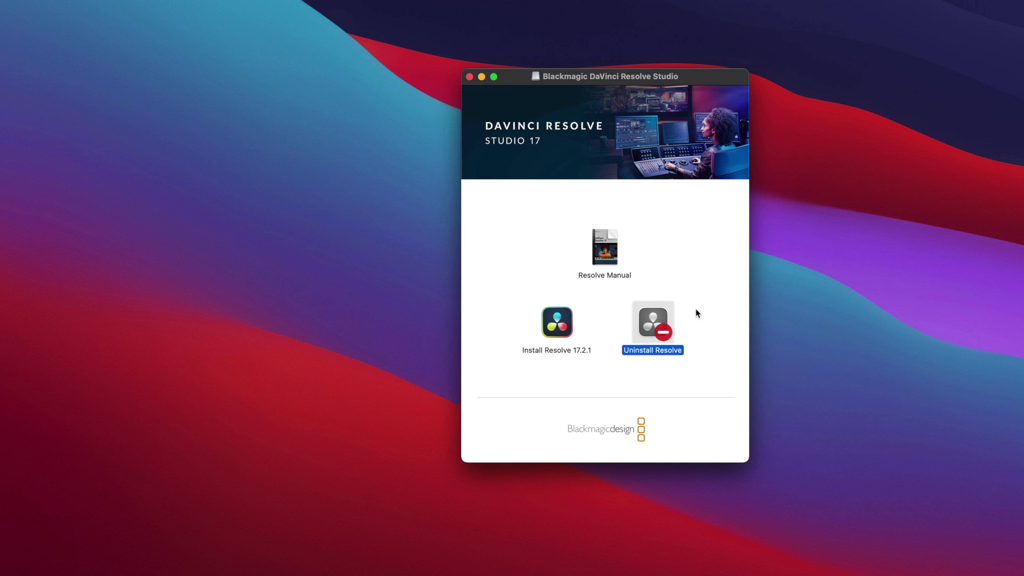
pyautogui.click(651, 376)
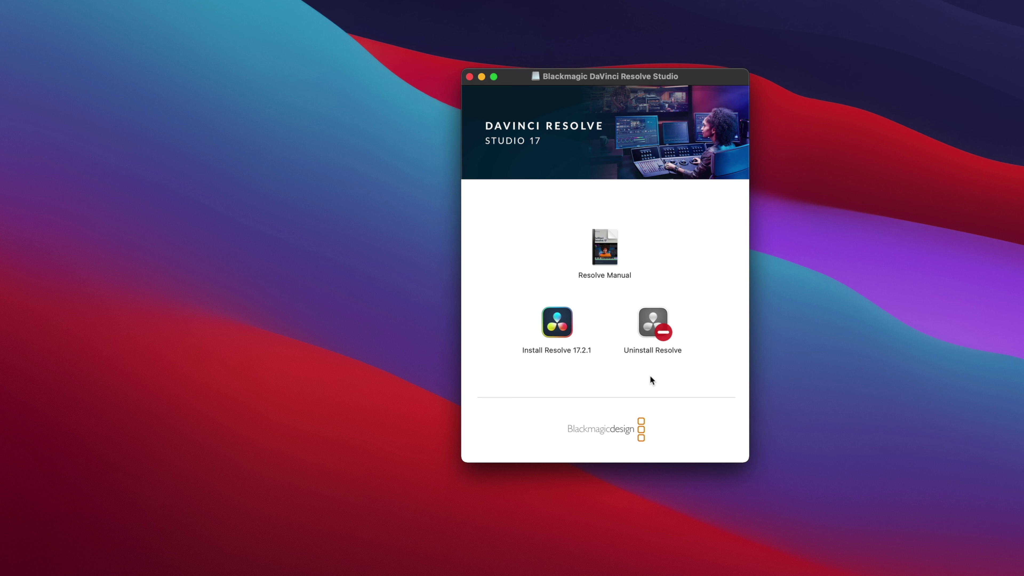
# Step: Run Install Resolve 17.2.1, accept the licence and add the Fairlight Audio Accelerator package
pyautogui.doubleClick(560, 327)
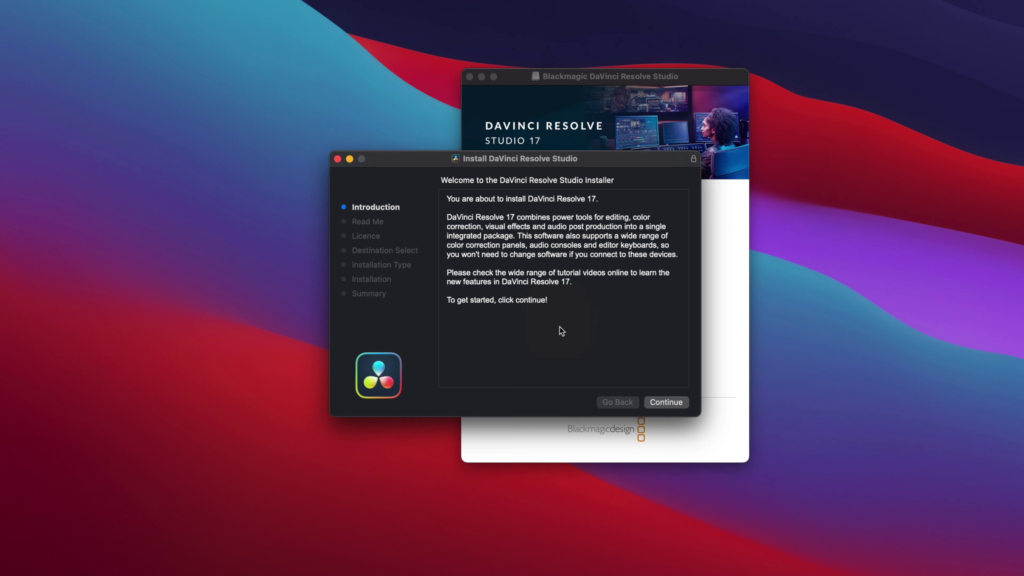
pyautogui.click(661, 402)
pyautogui.click(660, 402)
pyautogui.click(661, 402)
pyautogui.click(635, 319)
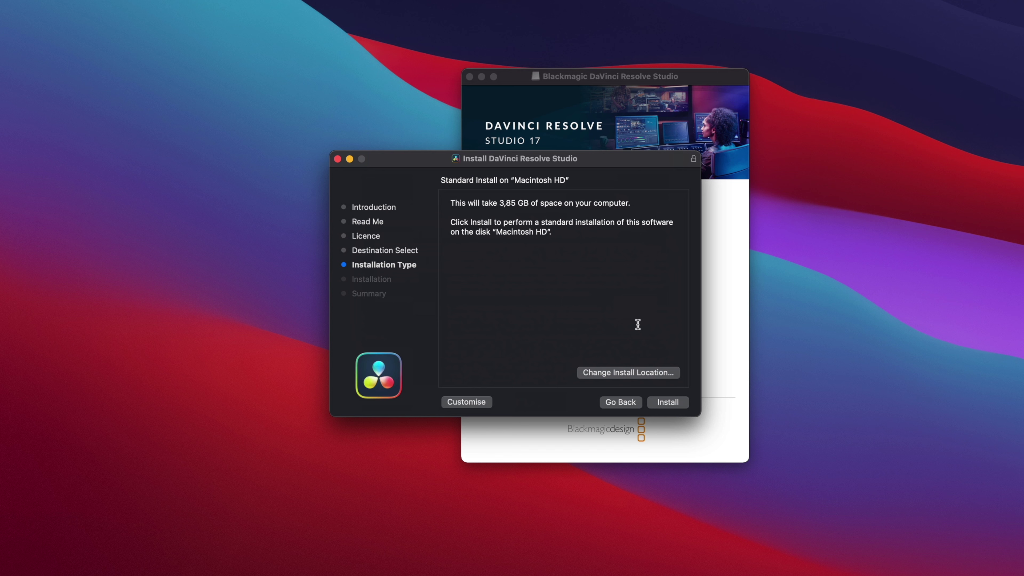
pyautogui.click(460, 402)
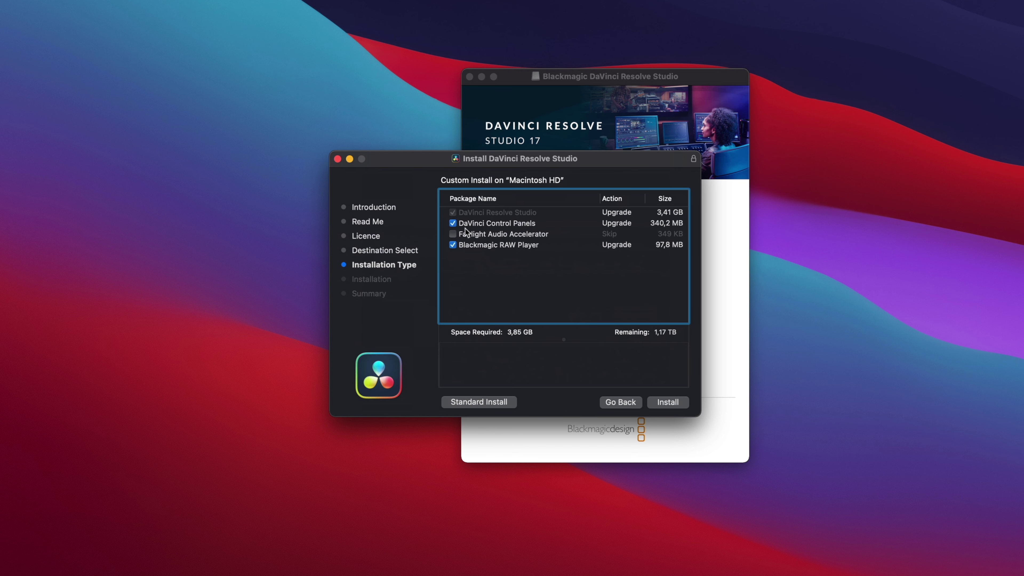
pyautogui.click(452, 234)
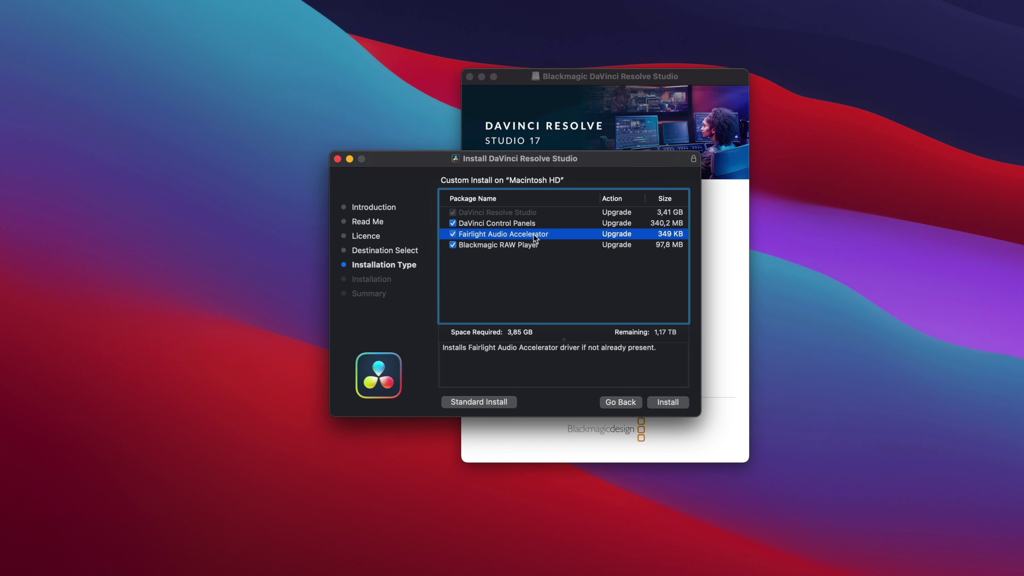
pyautogui.click(520, 245)
# Step: Install the selected packages using the administrator password, then close the disk image window
pyautogui.click(667, 403)
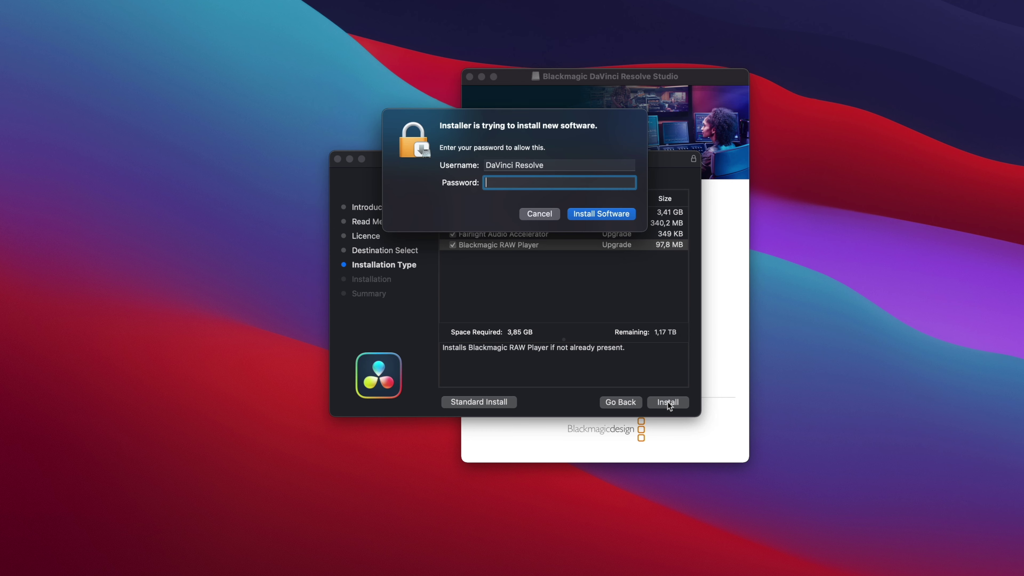
pyautogui.write('********')
pyautogui.press('Return')
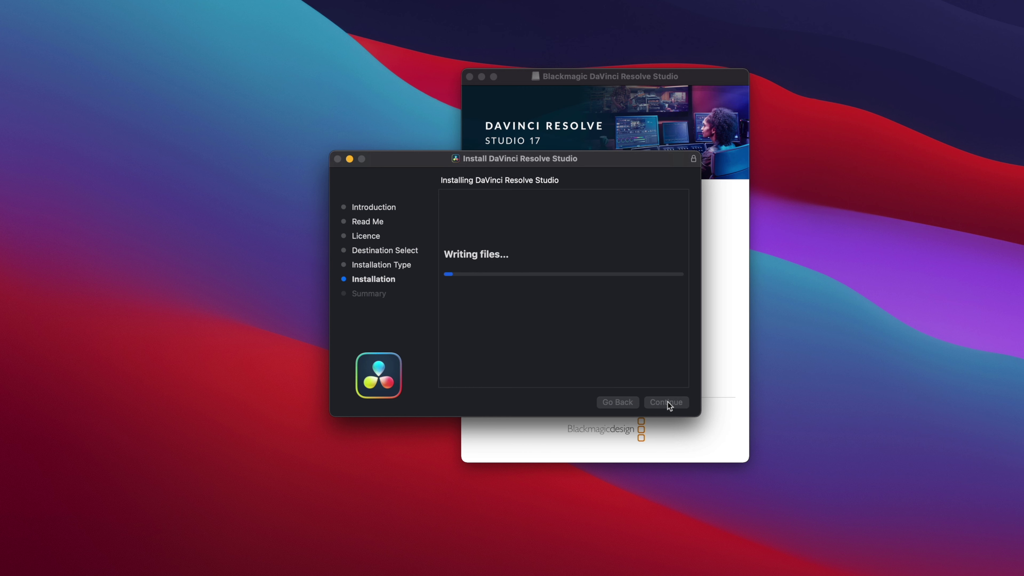
pyautogui.click(470, 77)
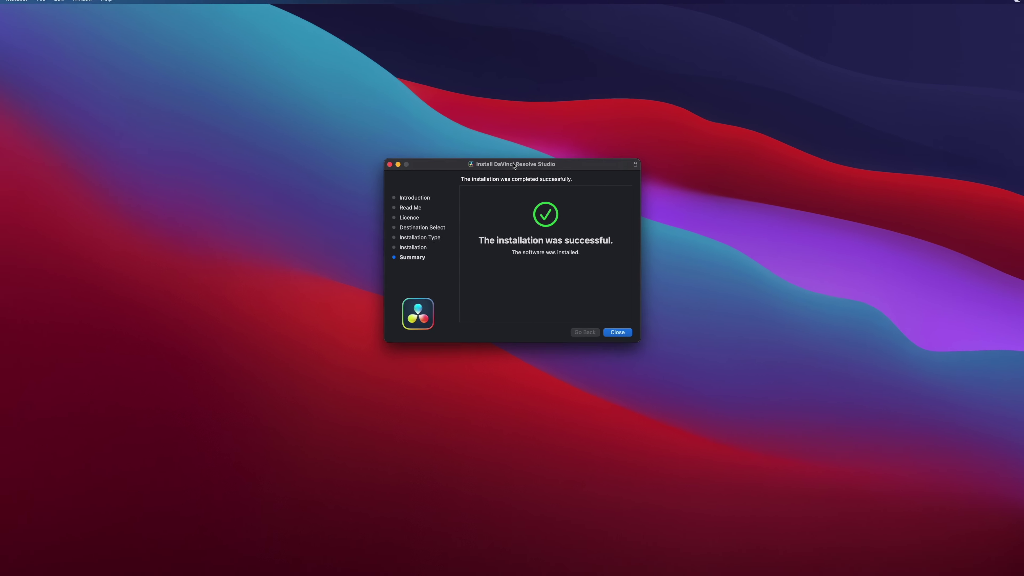
# Step: Close the finished installer and launch DaVinci Resolve from Launchpad
pyautogui.click(617, 332)
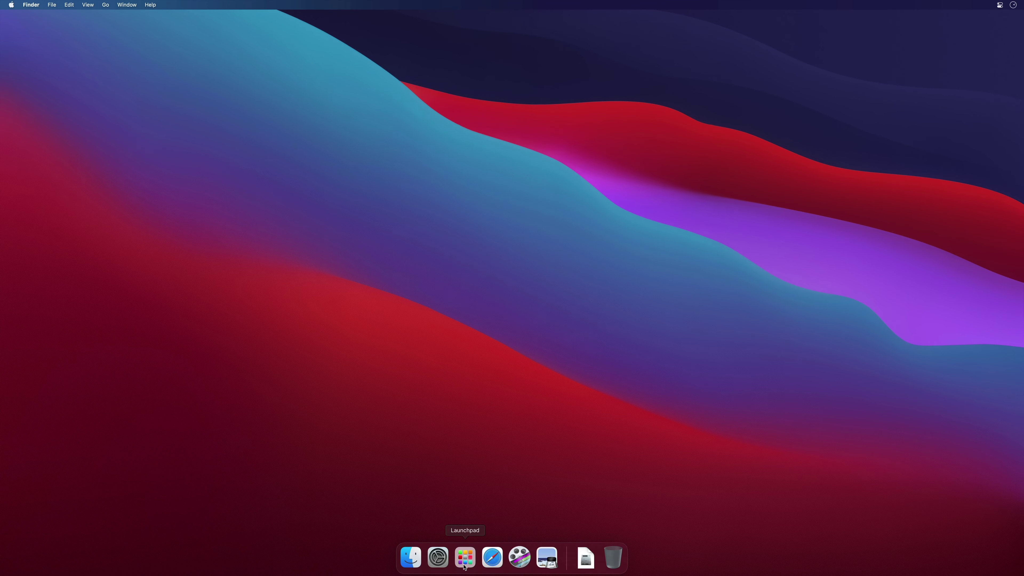
pyautogui.click(465, 557)
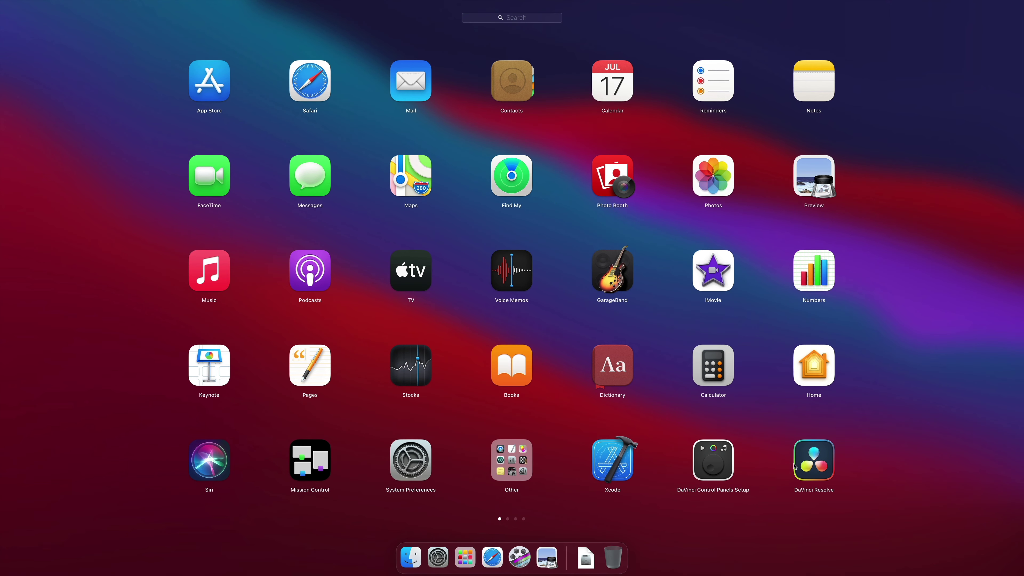
pyautogui.click(815, 468)
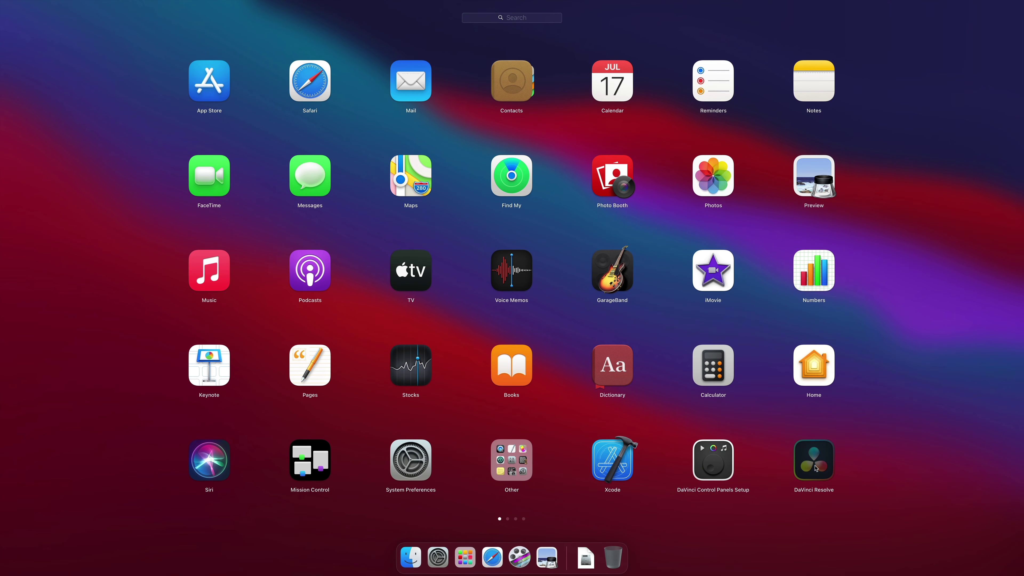